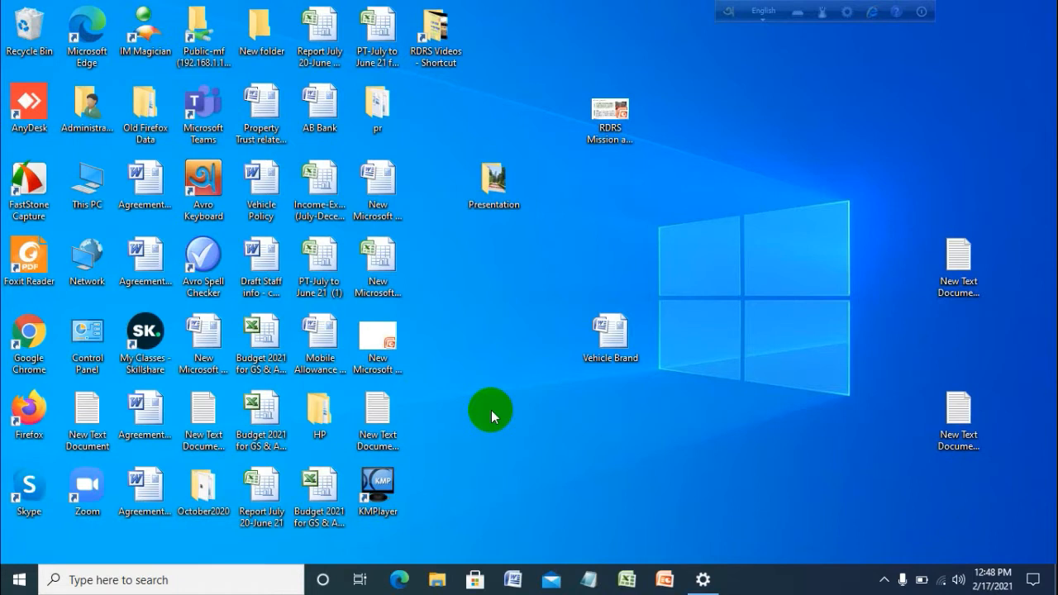
Check the hidden tray icons and the available Wi-Fi networks, then launch Microsoft Edge
click(884, 581)
click(760, 503)
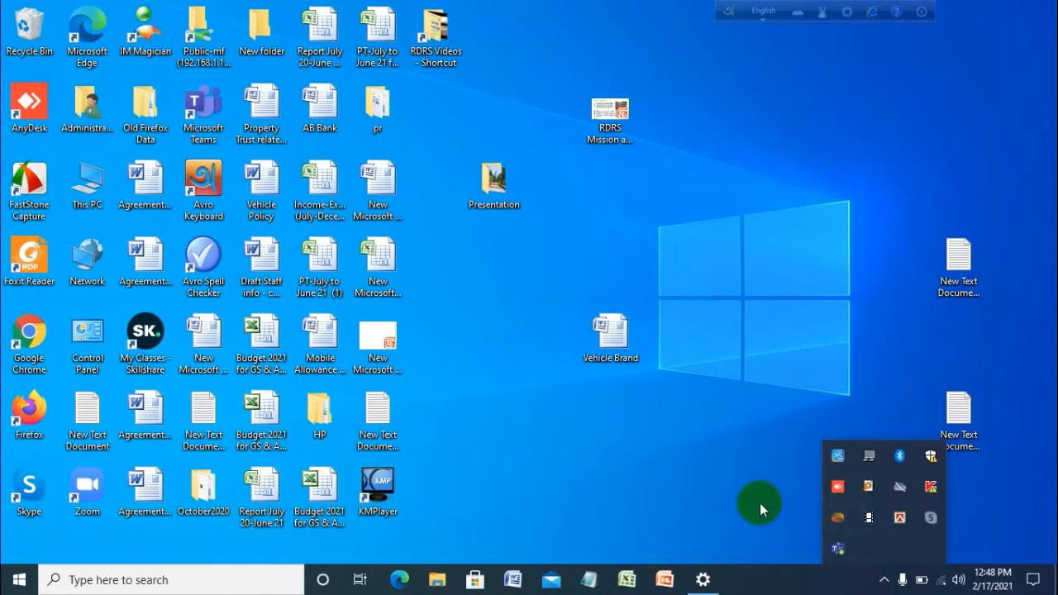
click(941, 582)
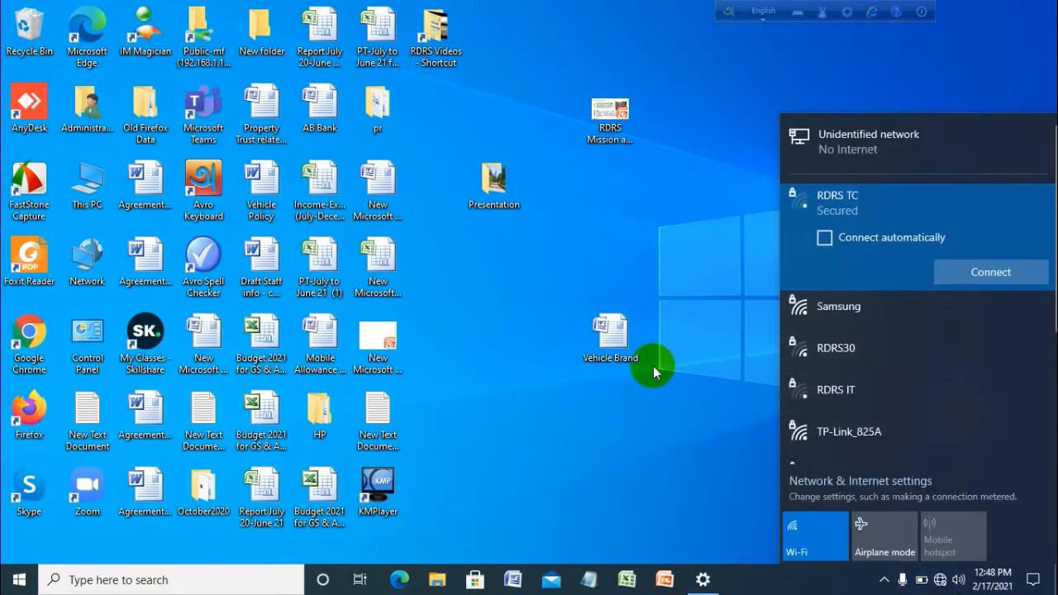
click(603, 241)
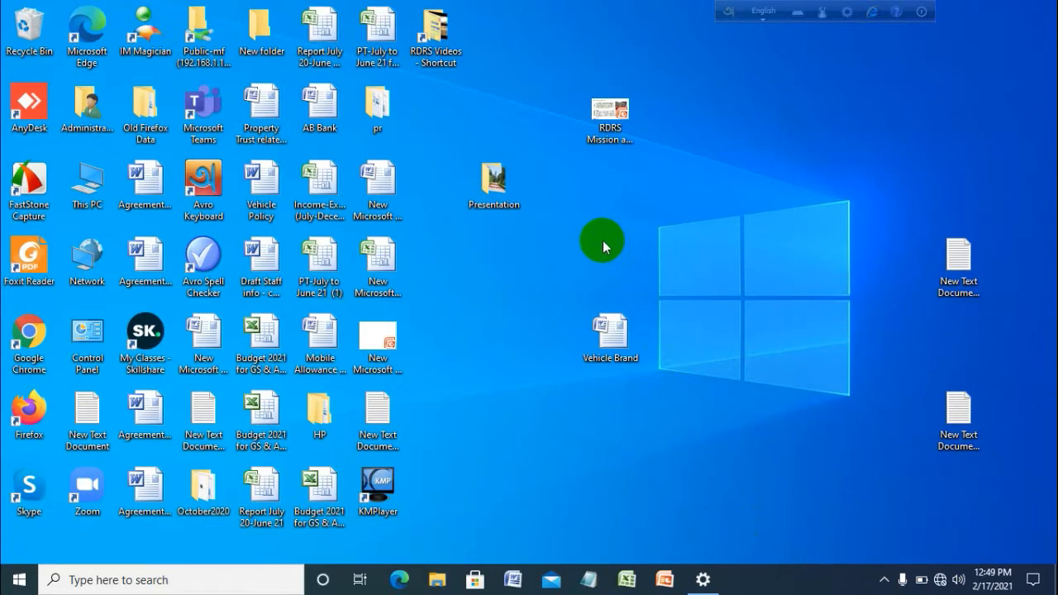
click(396, 578)
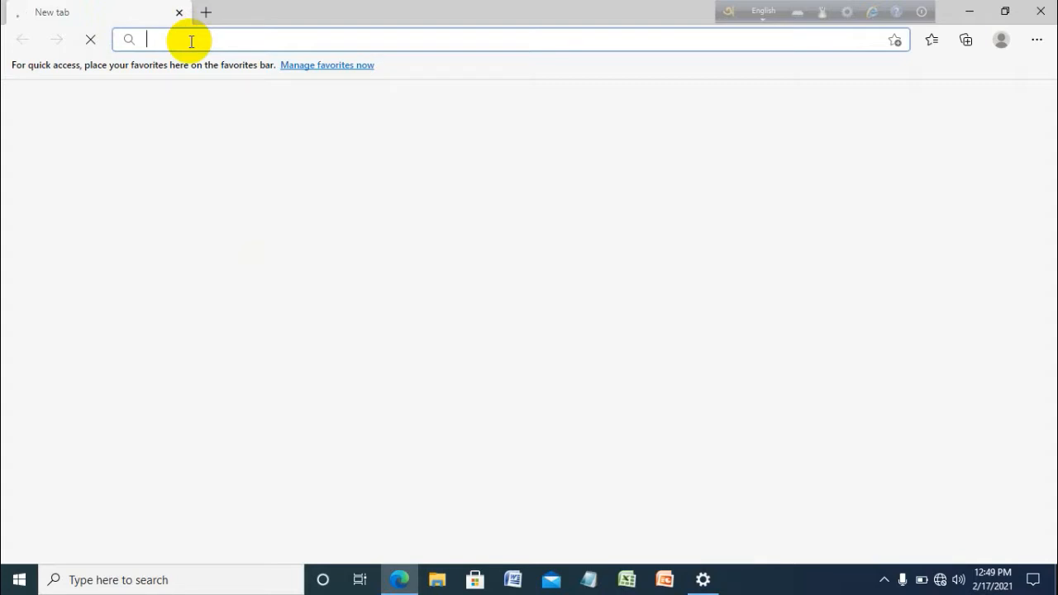
Load 192.168.0.1 in Edge and, after it times out, bring up the network connection options
text(192)
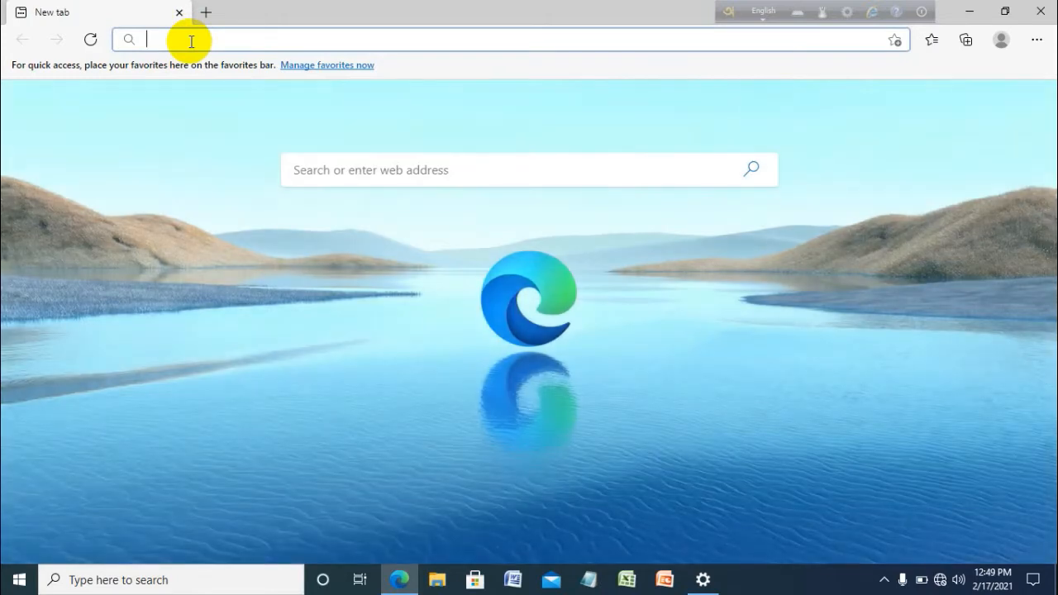
text(192)
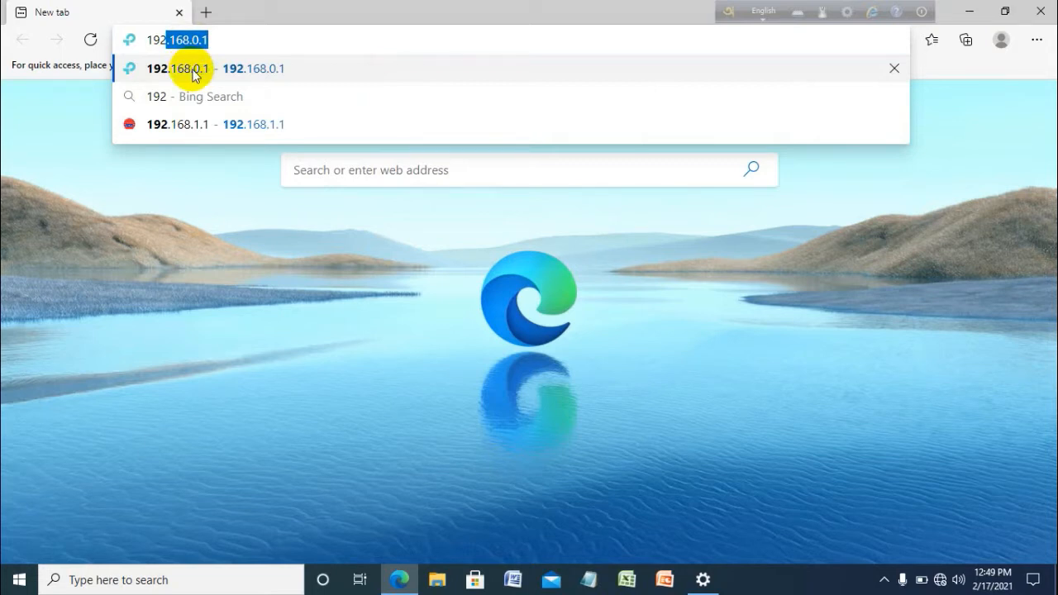
click(195, 73)
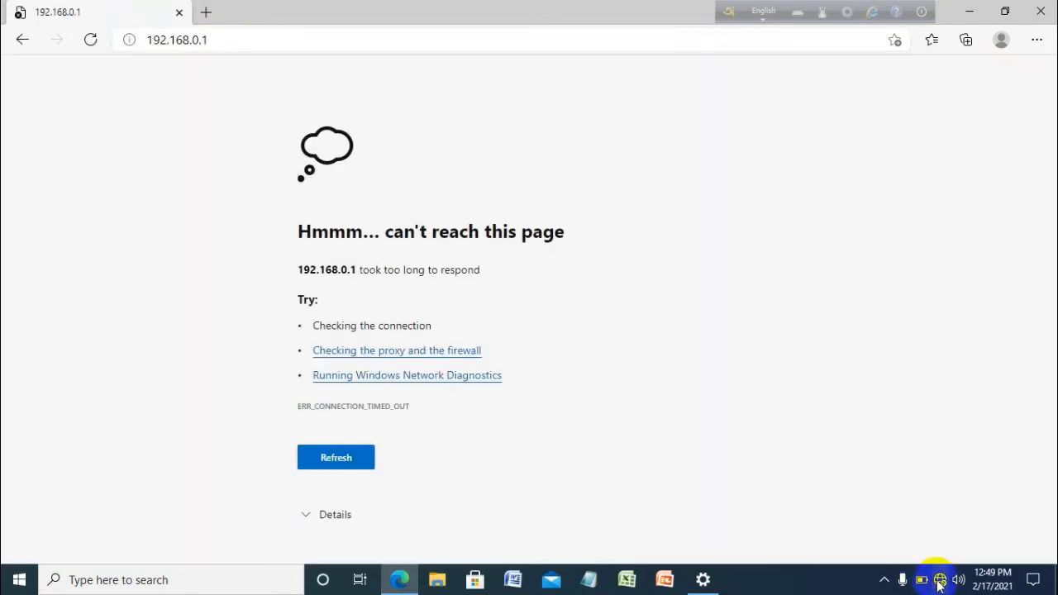
right_click(939, 582)
Go from Network & Internet settings to the Ethernet adapter's Properties
click(935, 560)
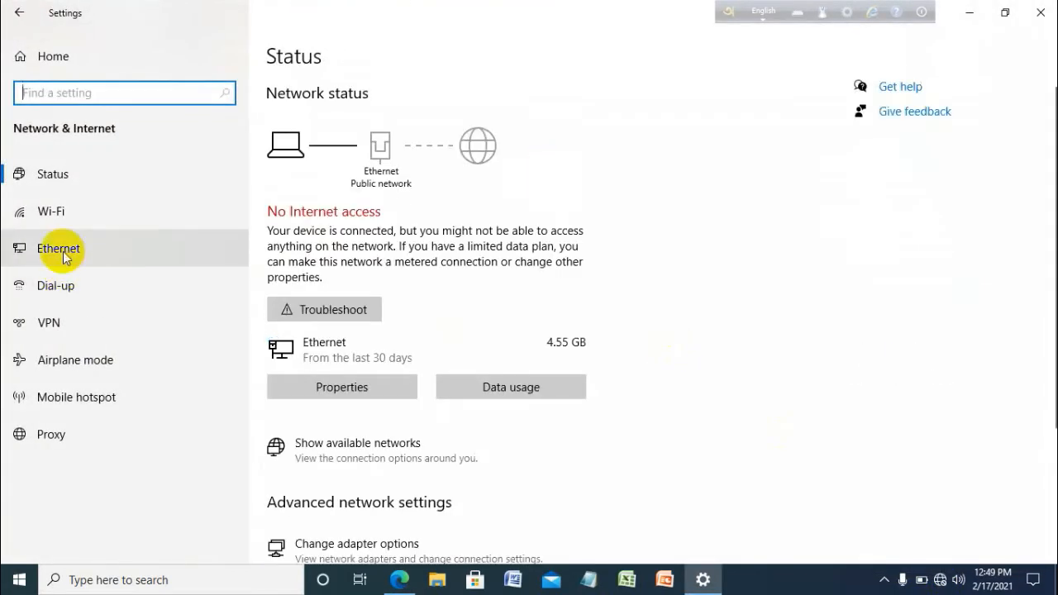
click(113, 249)
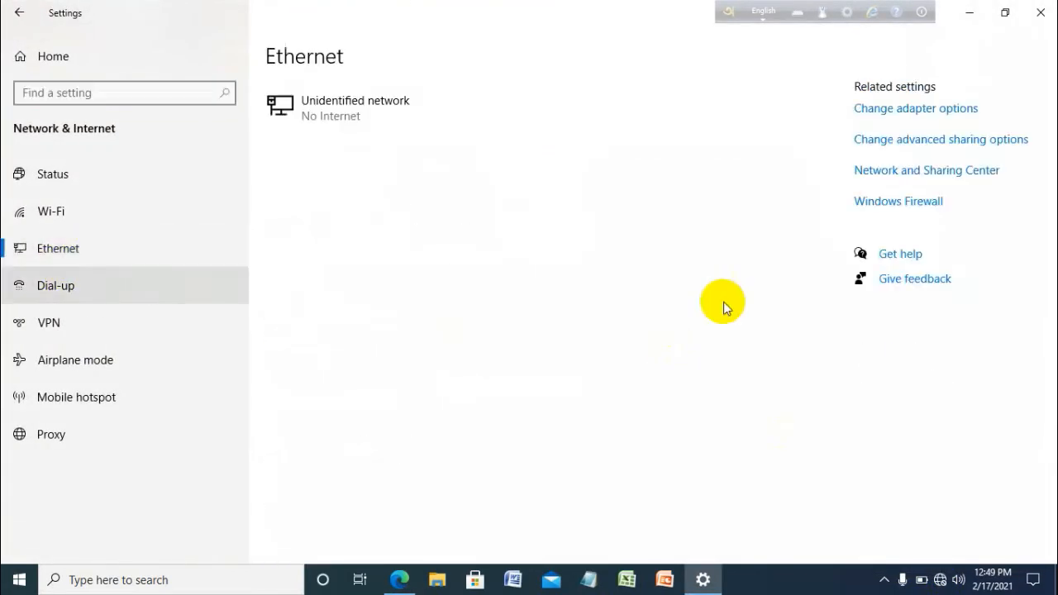
click(899, 110)
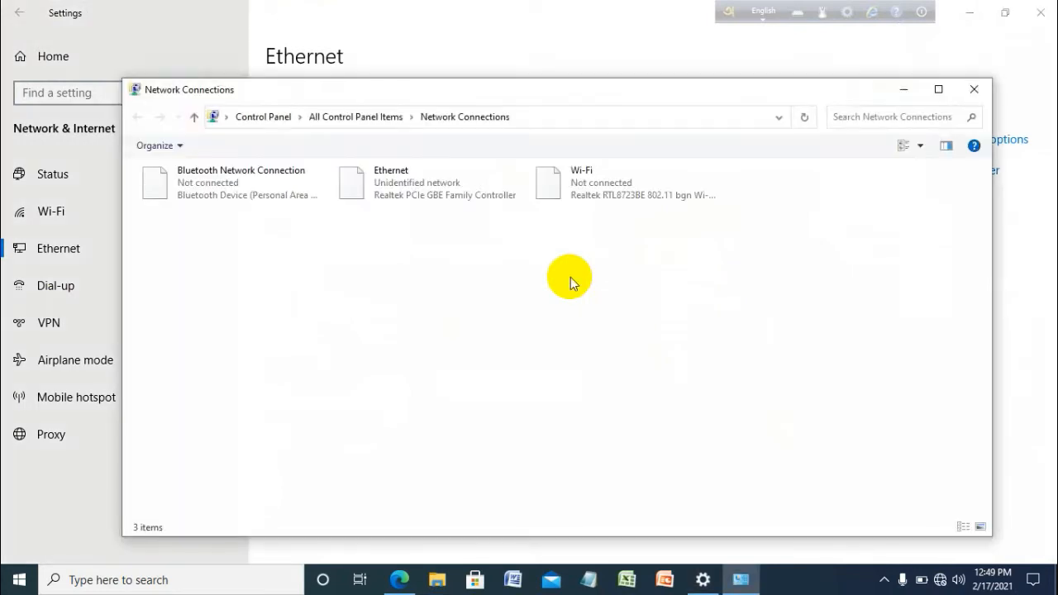
click(403, 195)
right_click(402, 189)
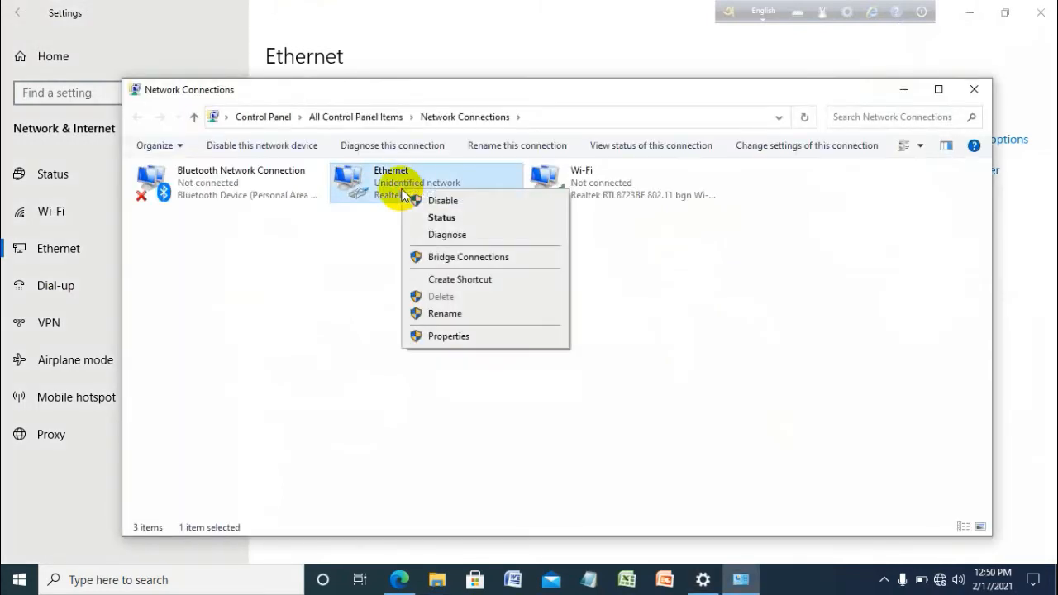
click(447, 336)
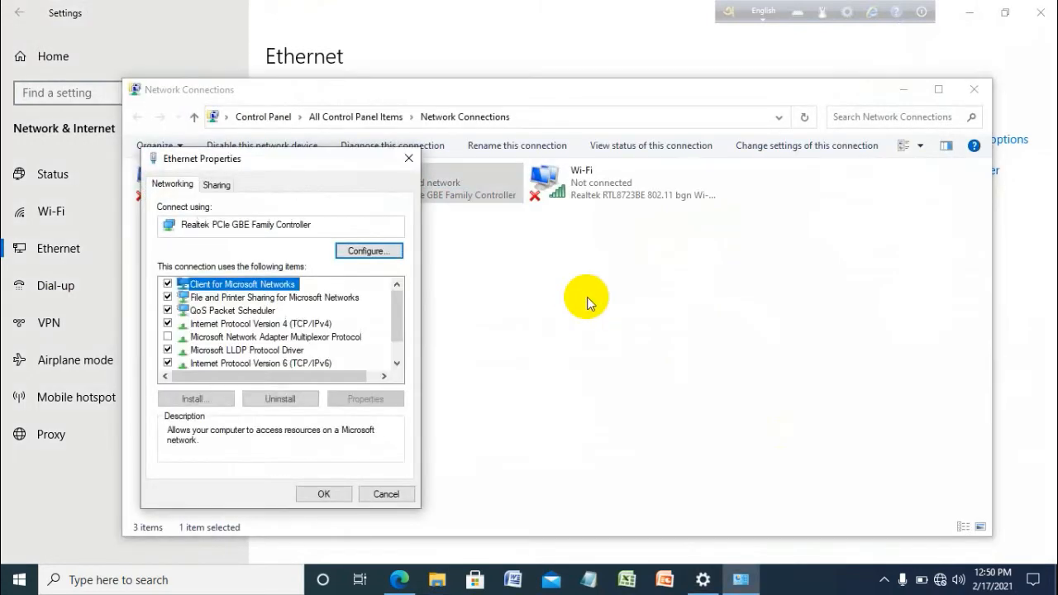
Set IPv4 to obtain the IP and DNS addresses automatically, confirm, and close all settings windows
click(297, 323)
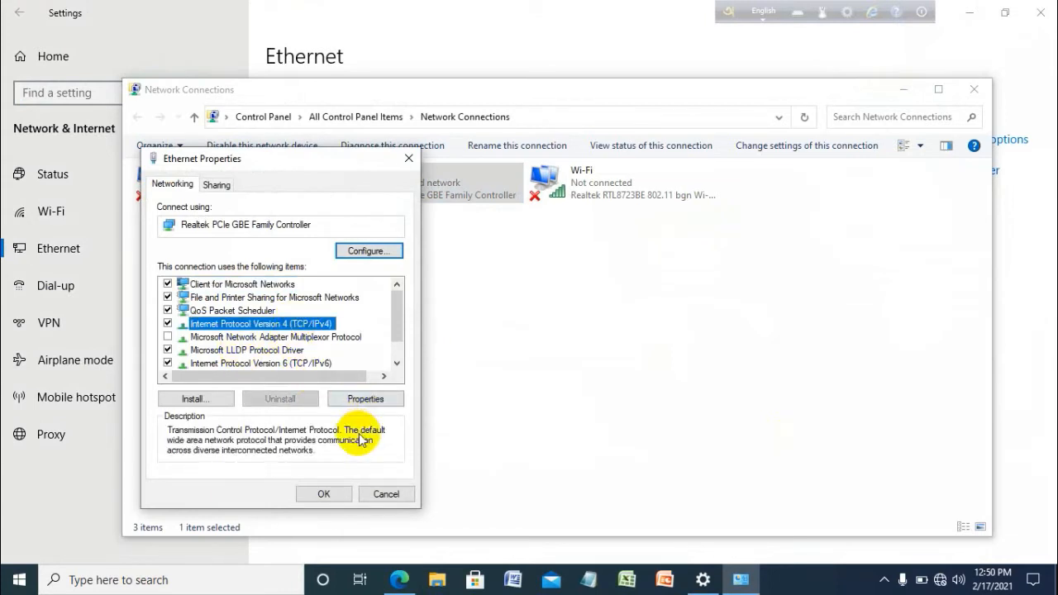
click(375, 399)
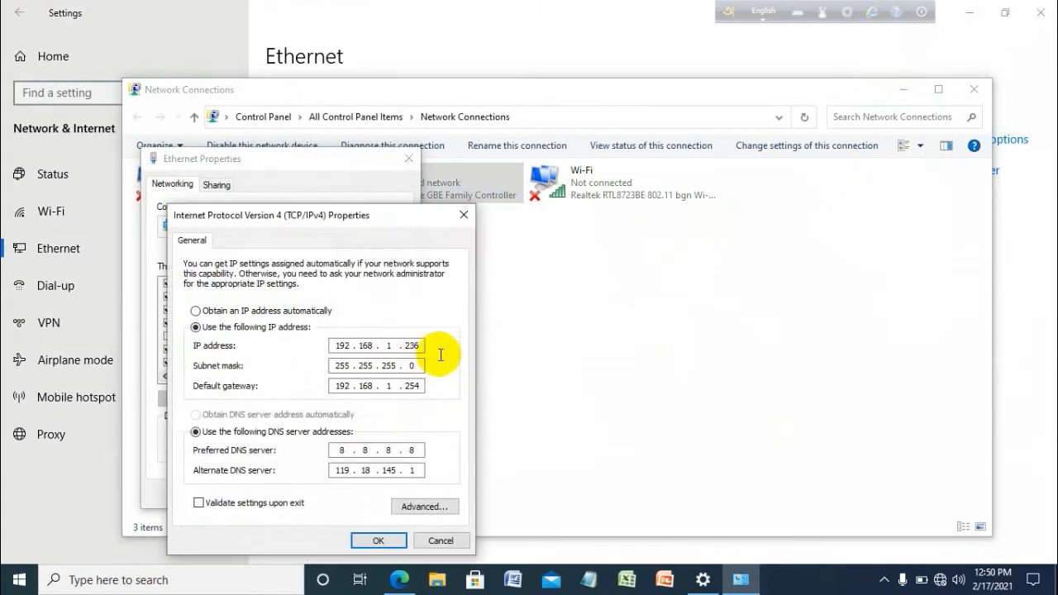
click(196, 311)
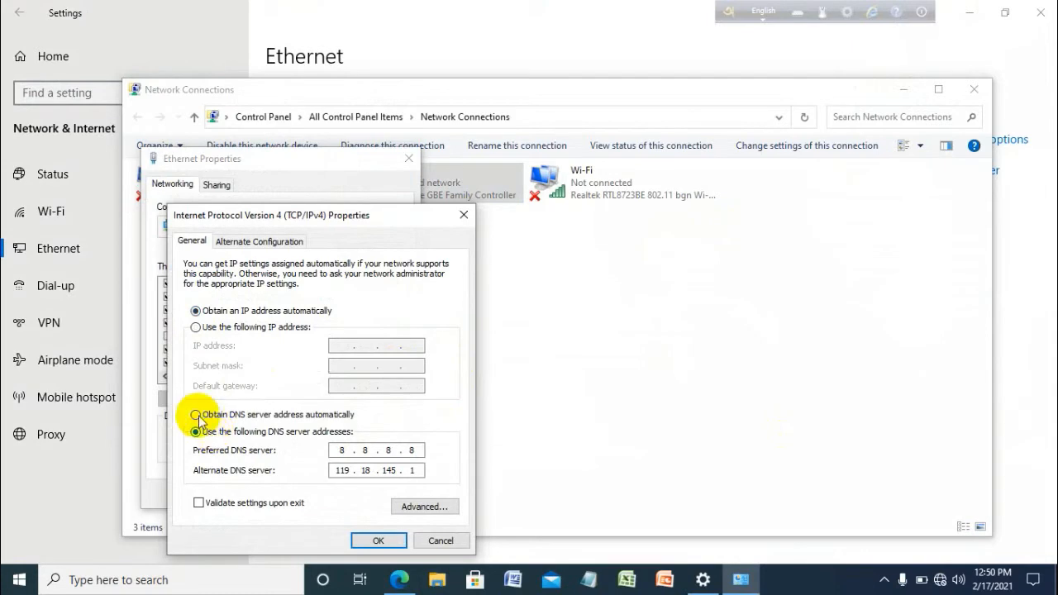
click(196, 415)
click(378, 541)
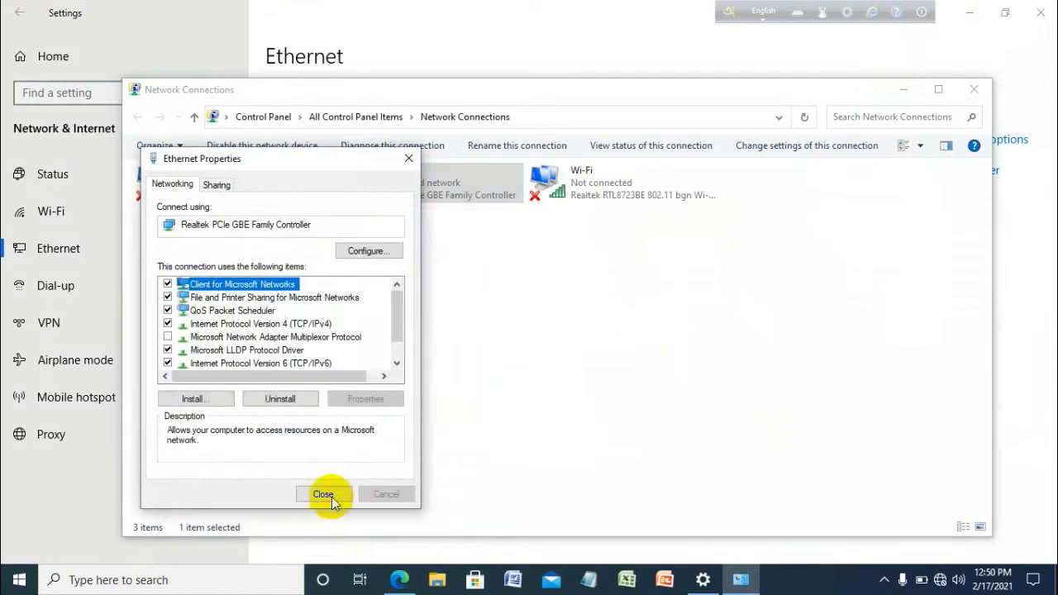
click(324, 493)
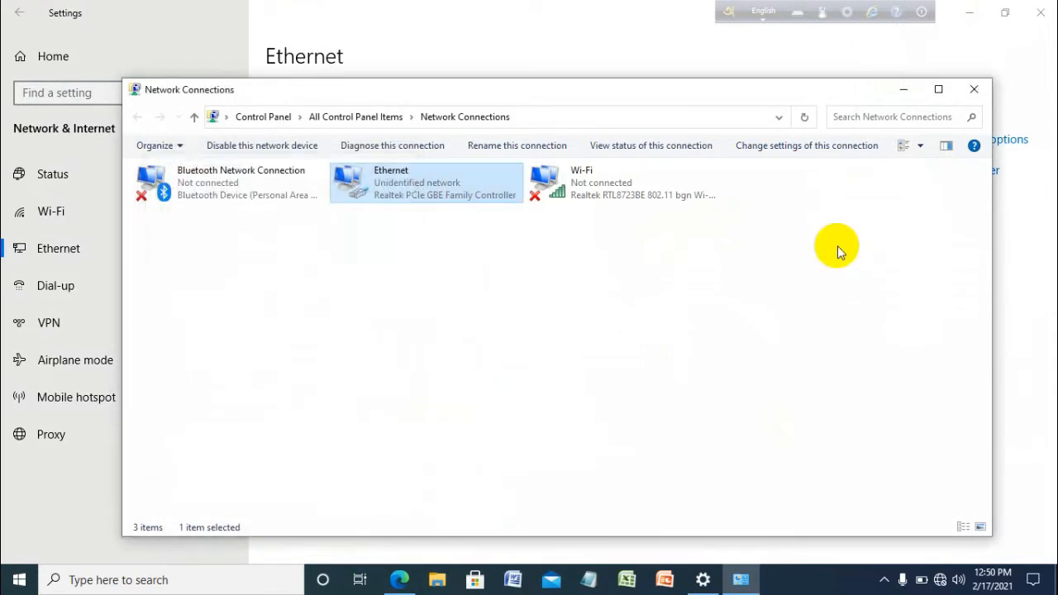
click(903, 93)
click(1037, 11)
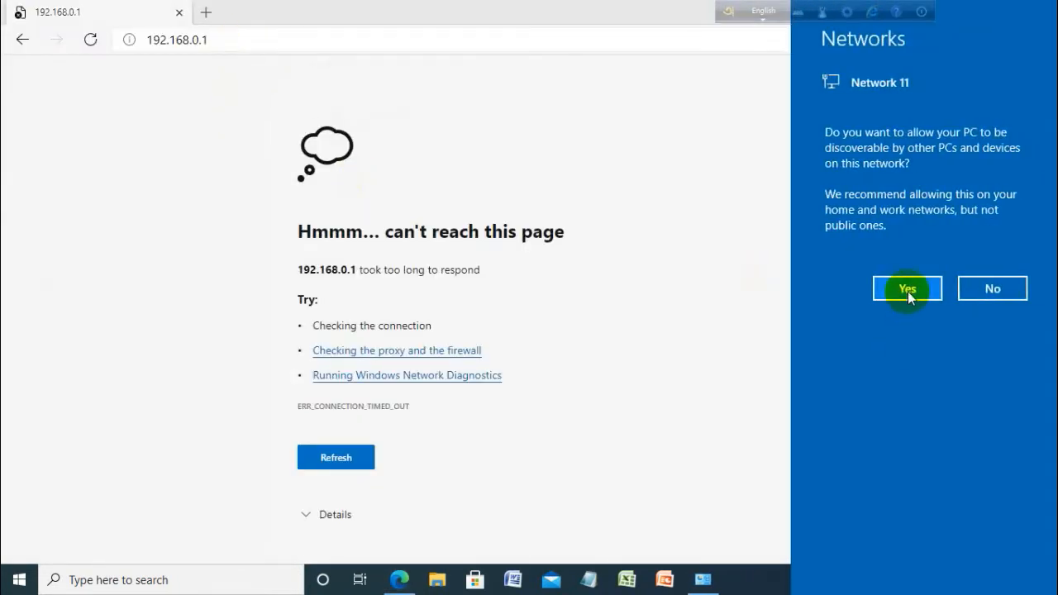
Make the PC discoverable on the new network, review the Wi-Fi list, and reload 192.168.0.1
click(907, 291)
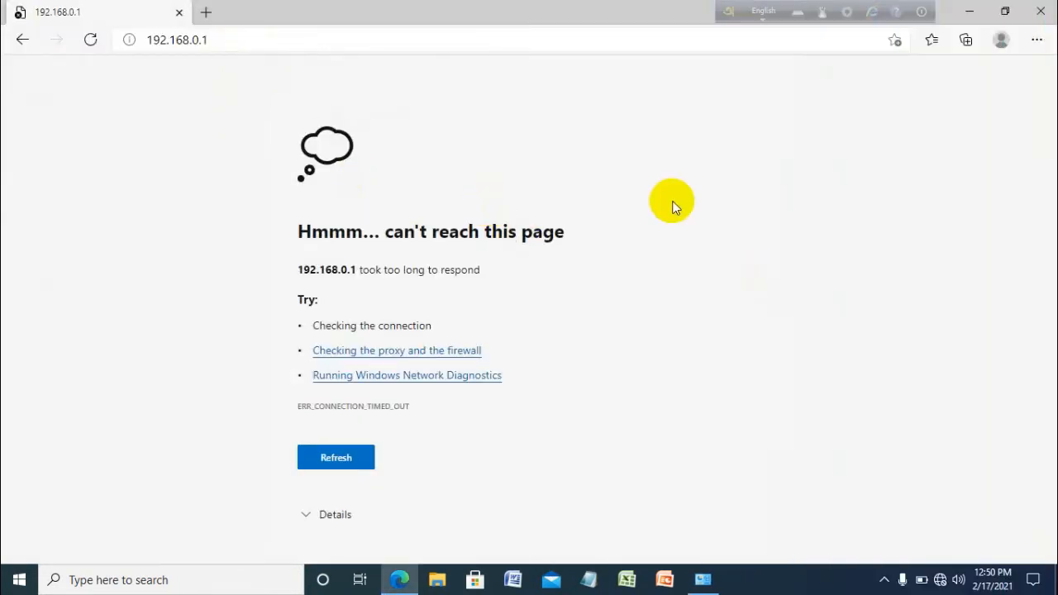
click(941, 581)
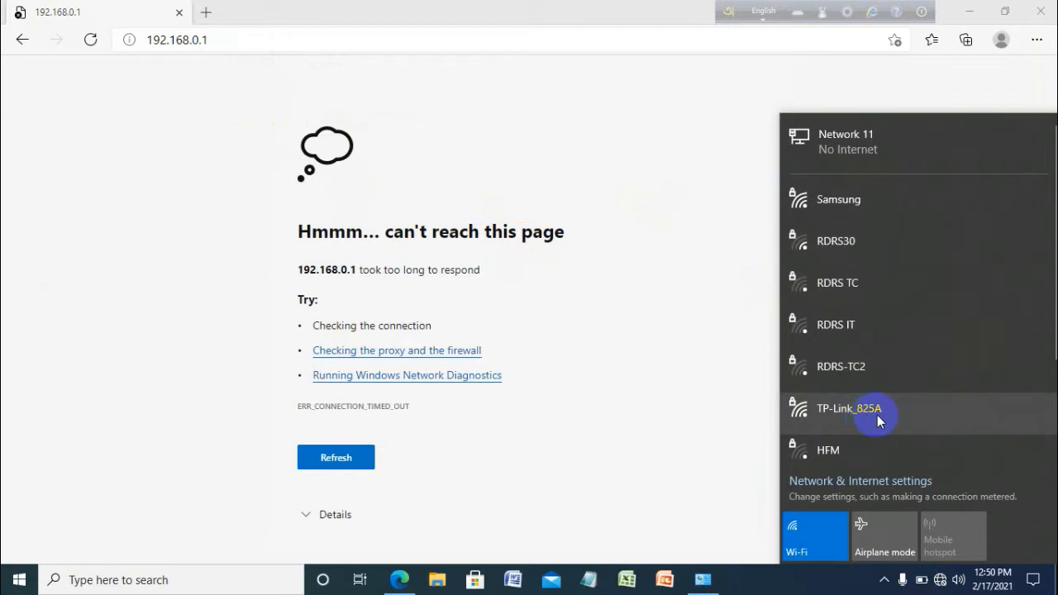
scroll(877, 415, down, 3)
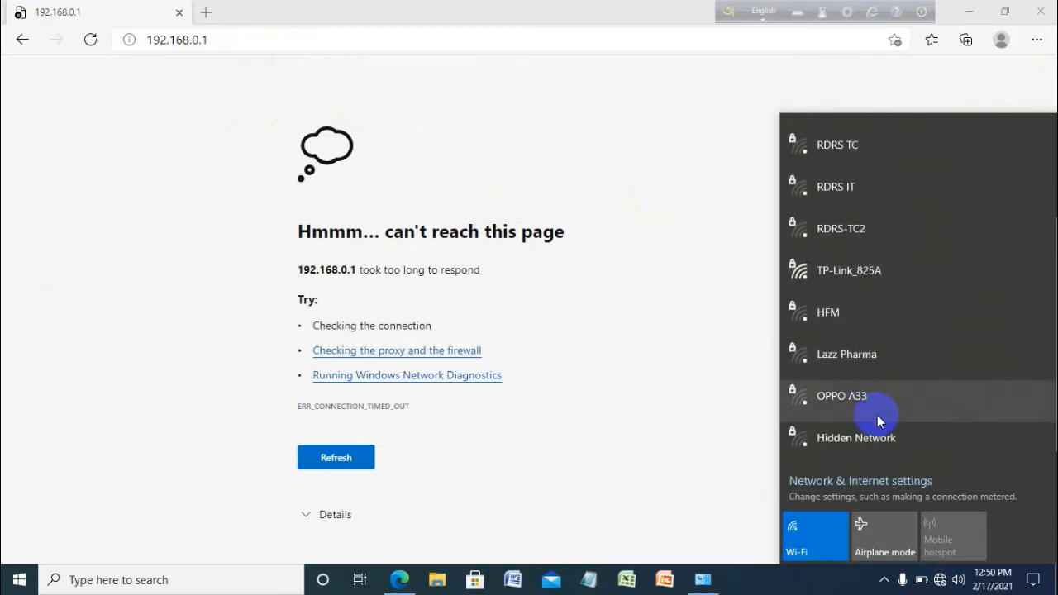
scroll(877, 415, up, 3)
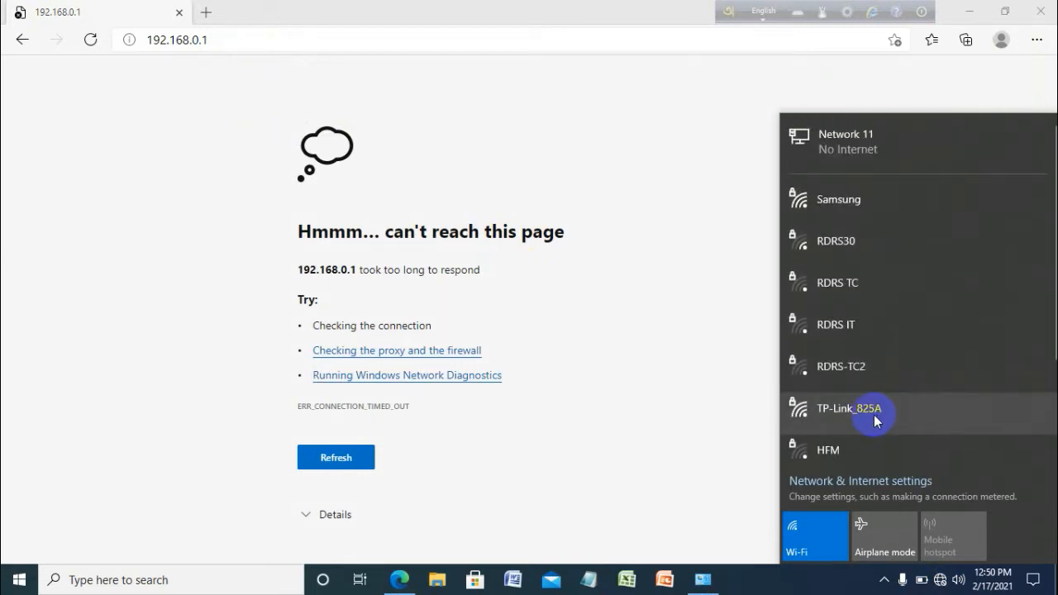
click(250, 41)
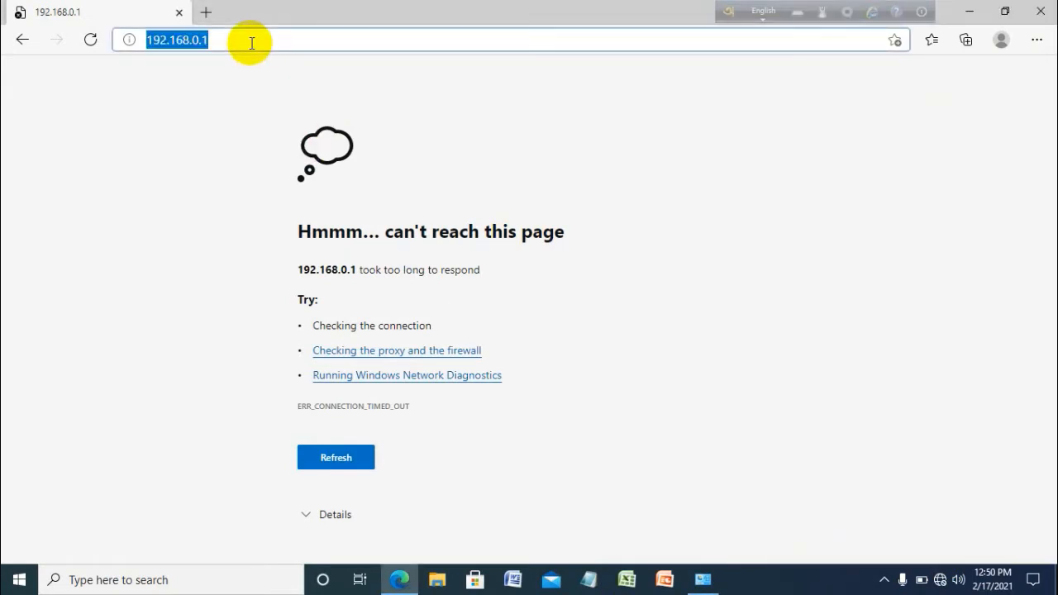
key(Return)
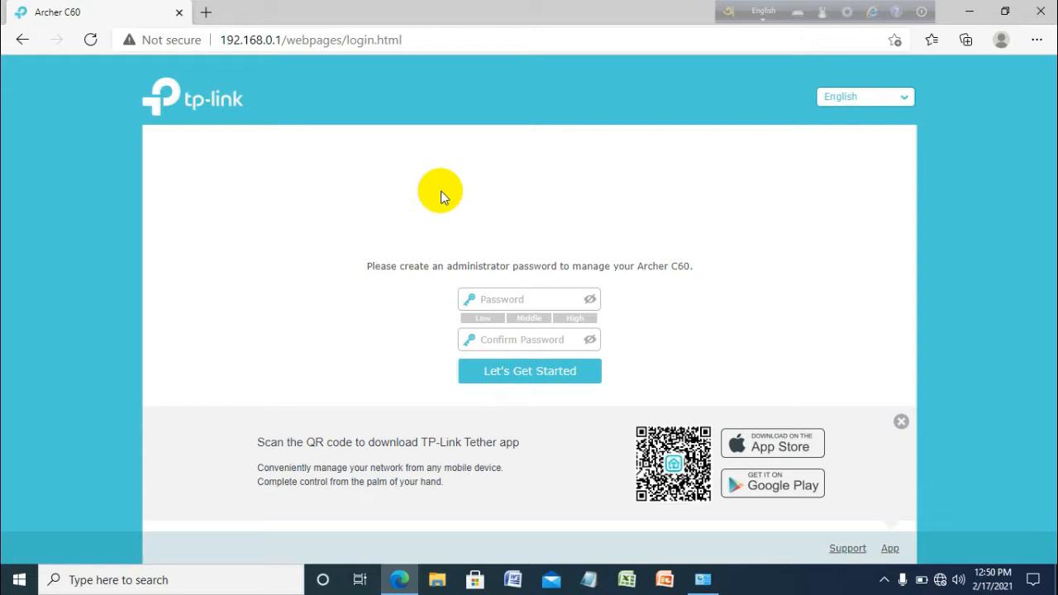
Enter and confirm a new administrator password, then choose Let's Get Started
click(501, 296)
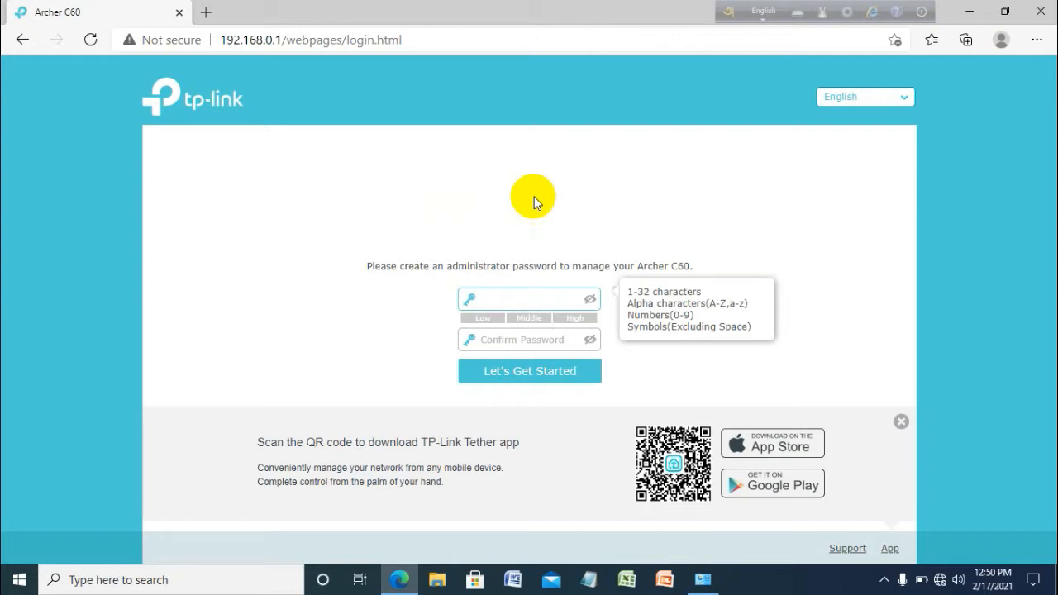
text(•••••)
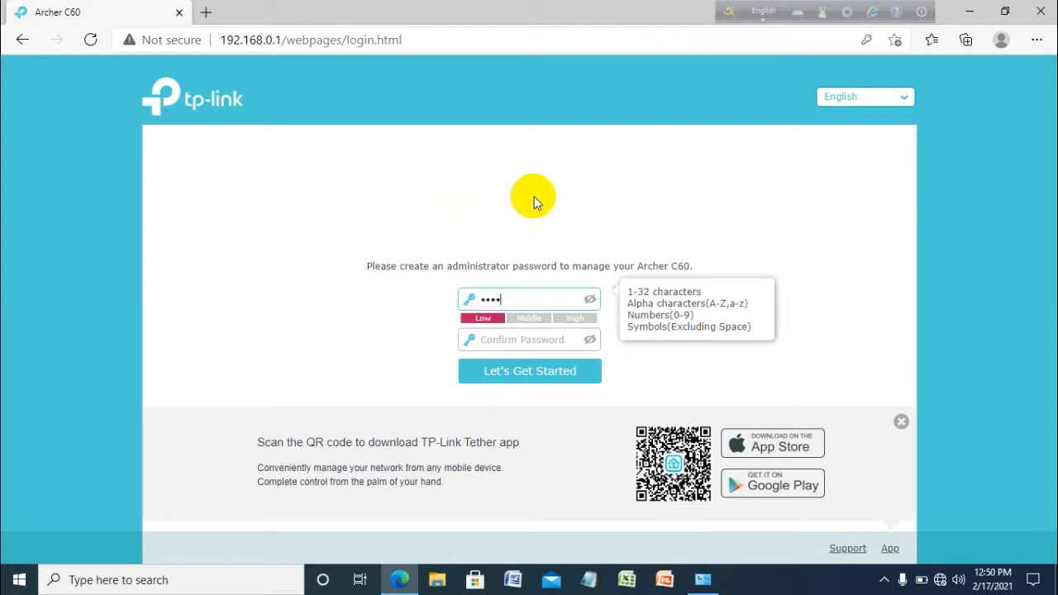
click(533, 340)
text(•)
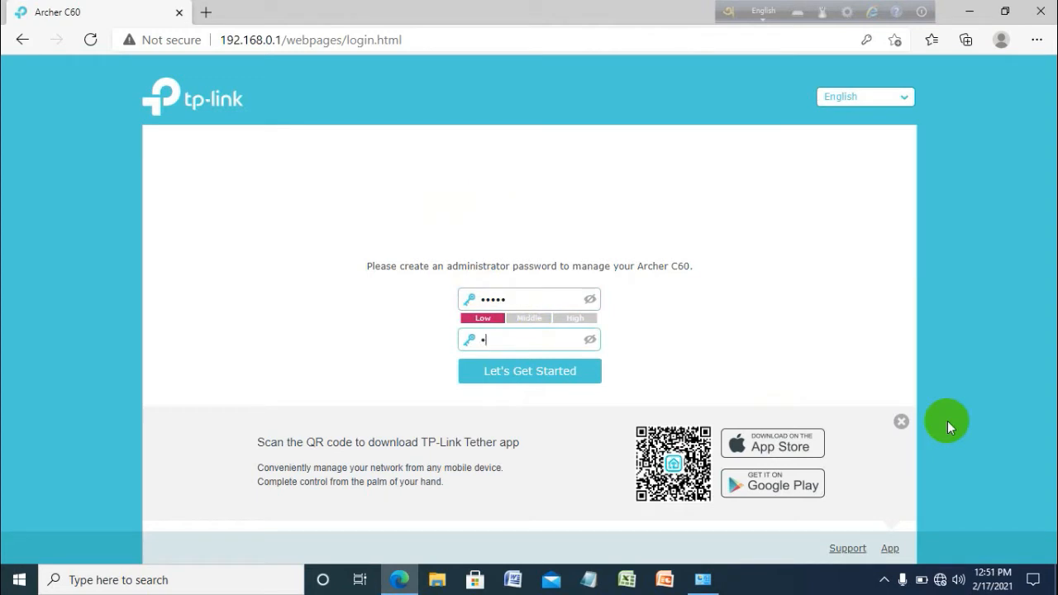
text(••••)
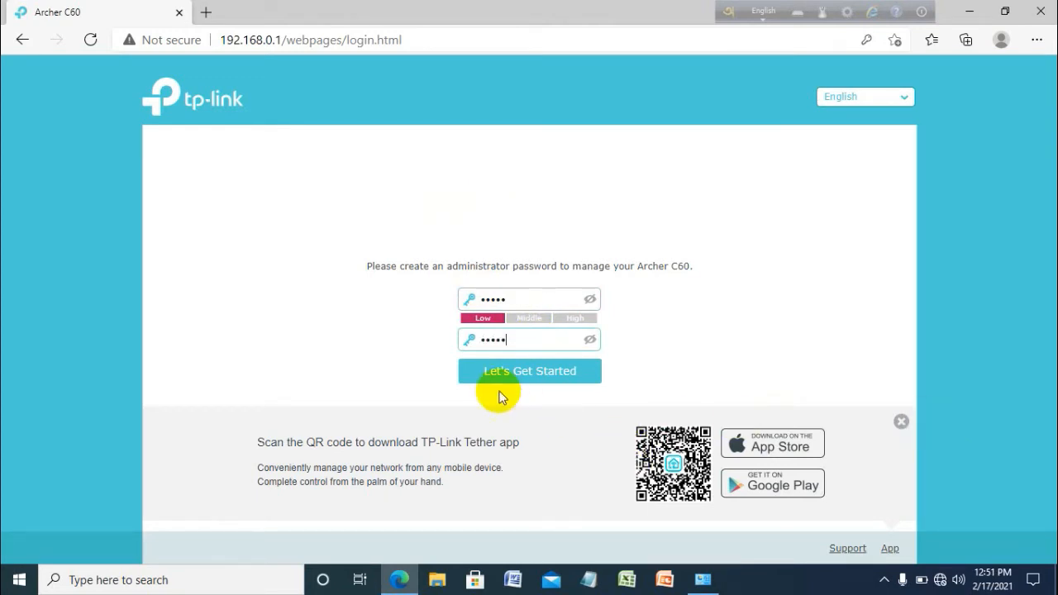
click(554, 371)
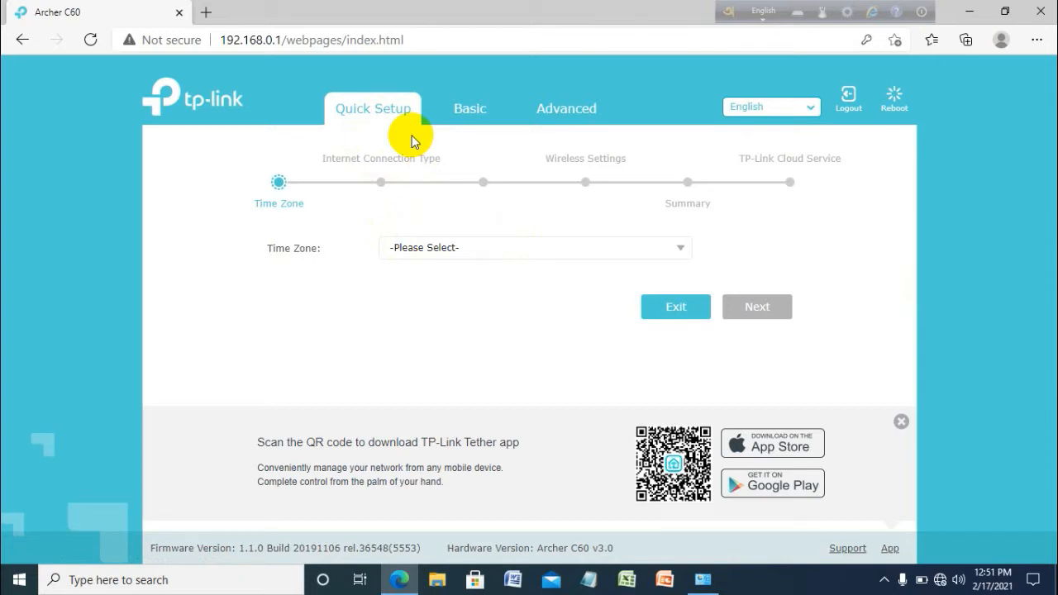
Open Advanced > Network > Internet and review the Dynamic IP settings showing 0.0.0.0 addresses
click(459, 112)
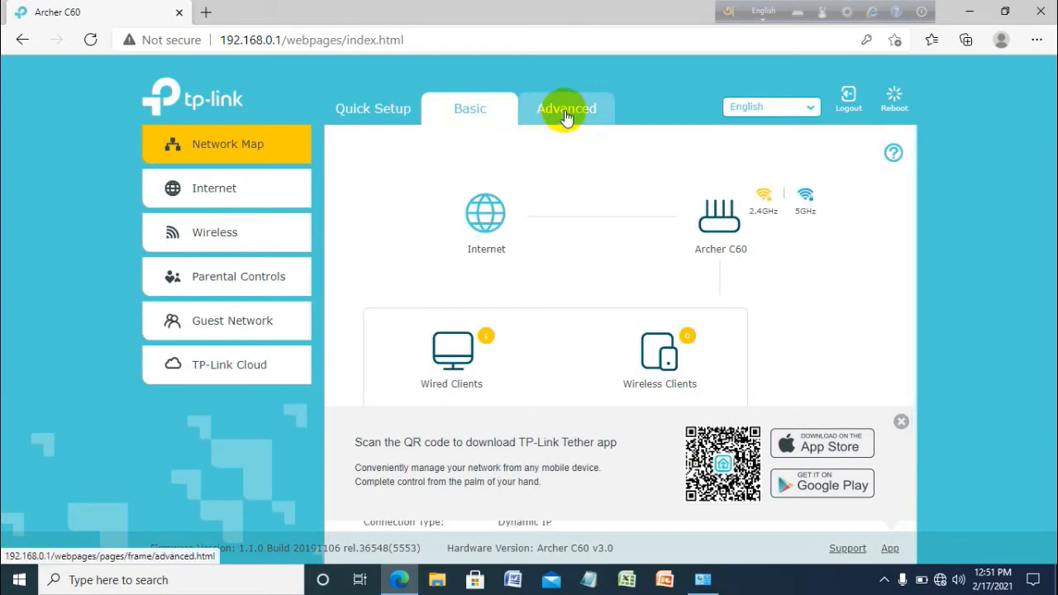
click(567, 118)
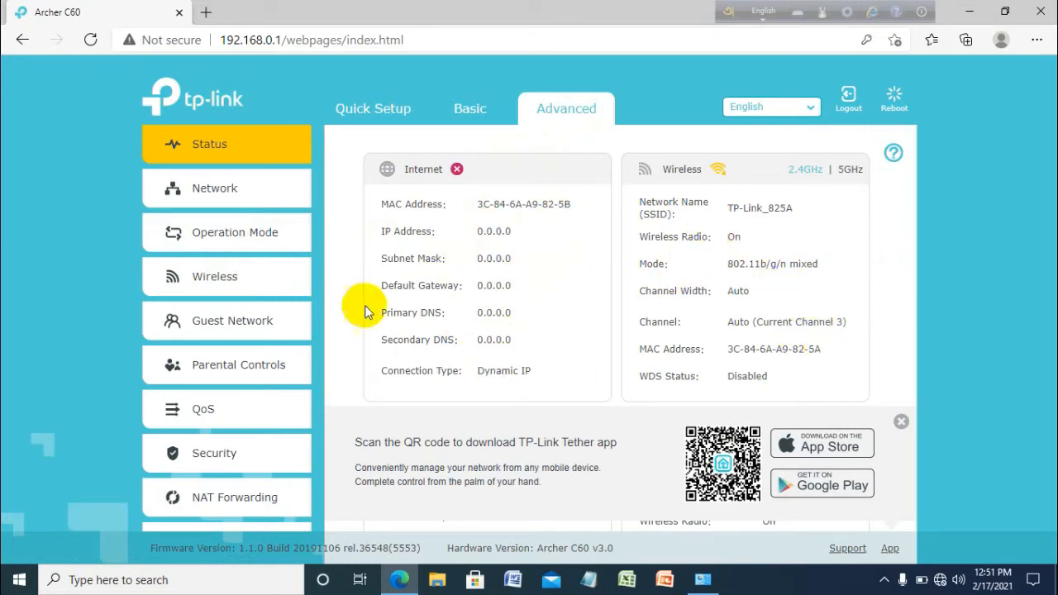
click(246, 204)
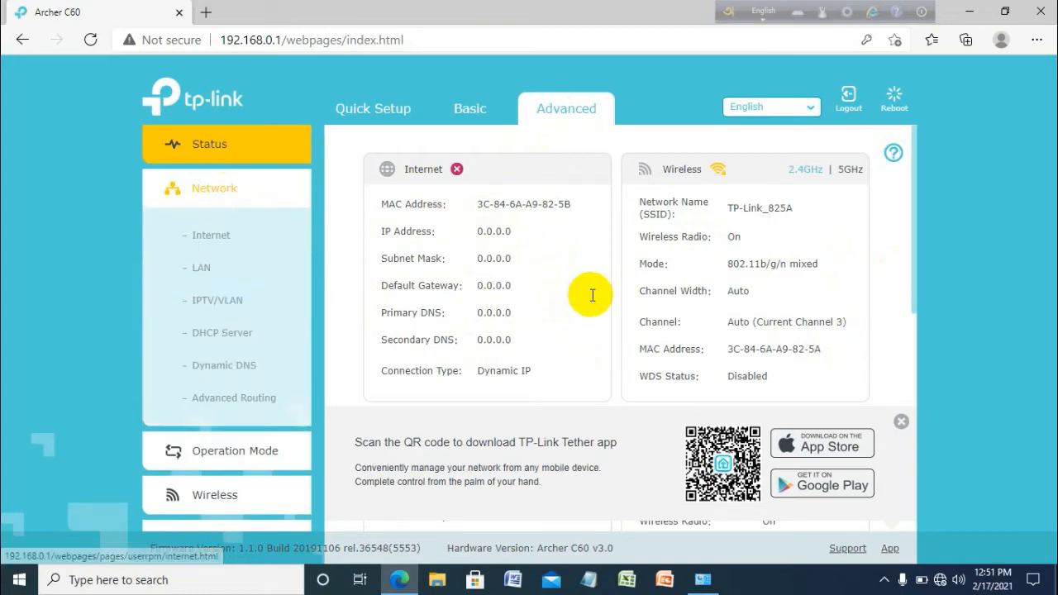
click(207, 237)
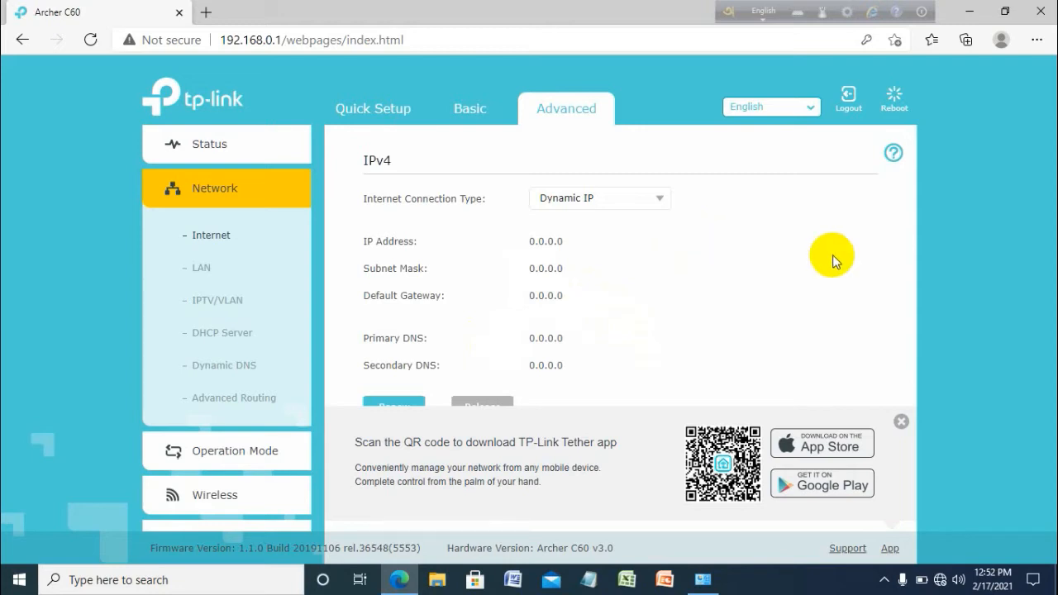
scroll(690, 299, down, 1)
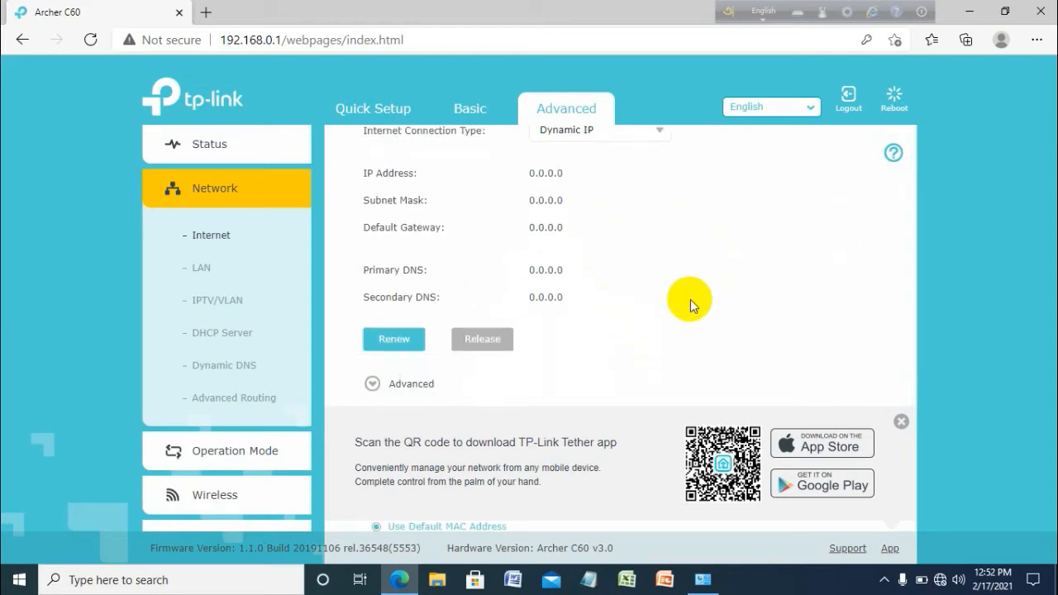
scroll(690, 299, up, 1)
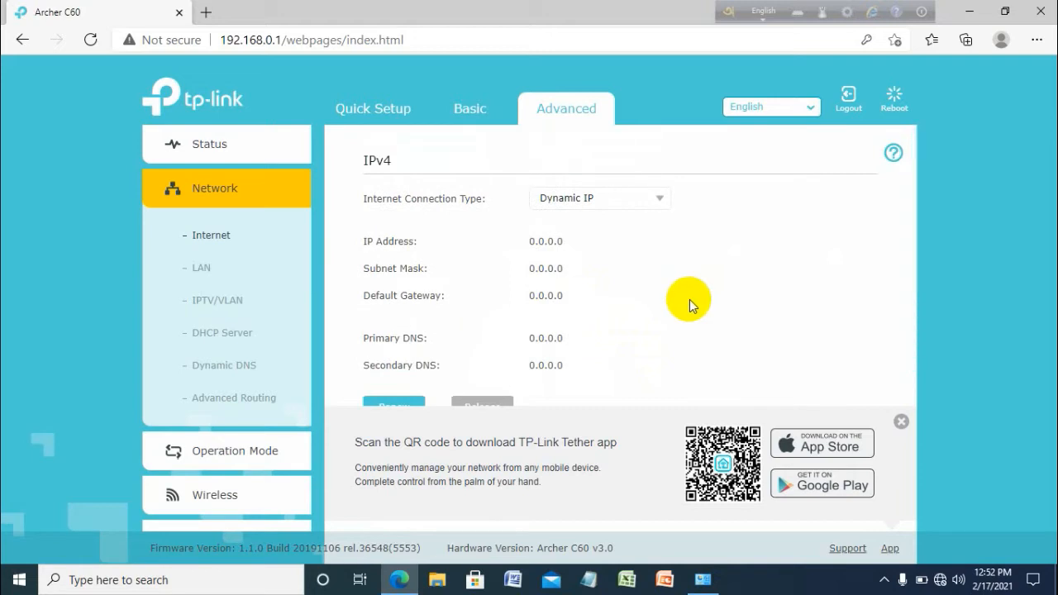
scroll(689, 299, down, 1)
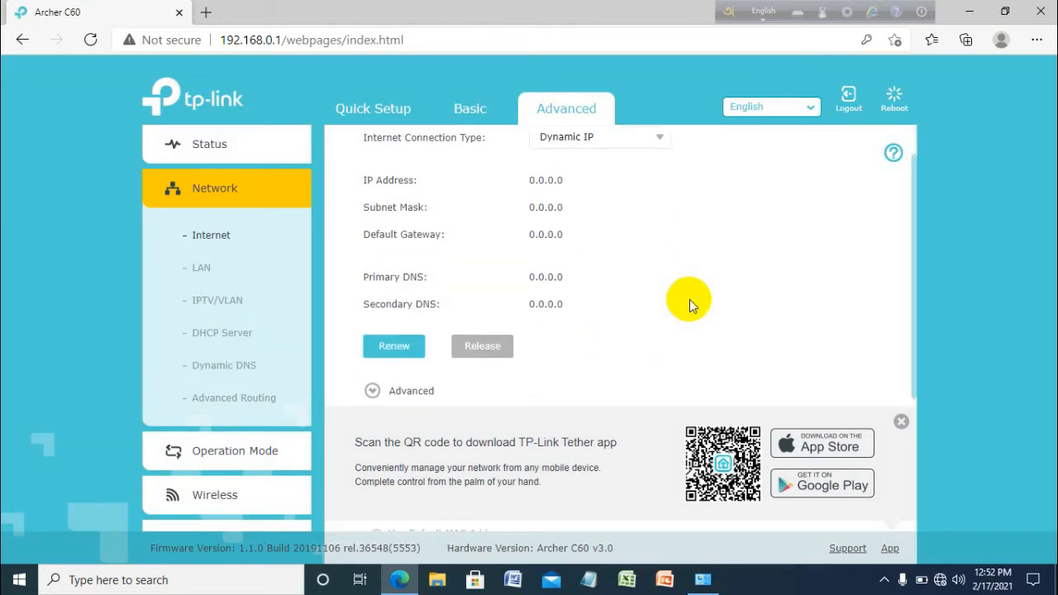
scroll(690, 299, down, 1)
scroll(689, 305, up, 2)
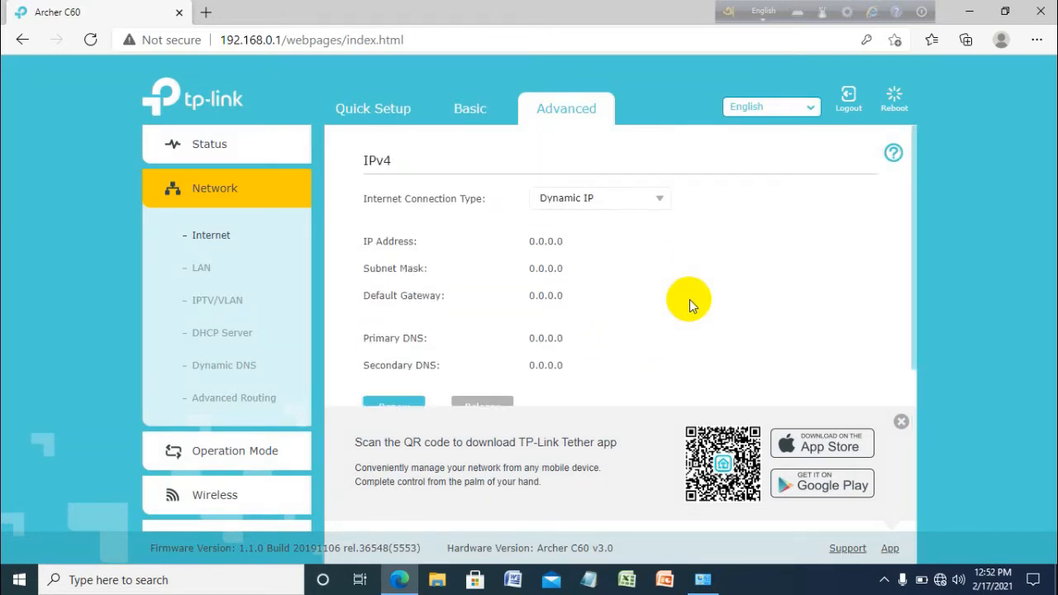
Switch the Internet Connection Type dropdown to Static IP
click(659, 201)
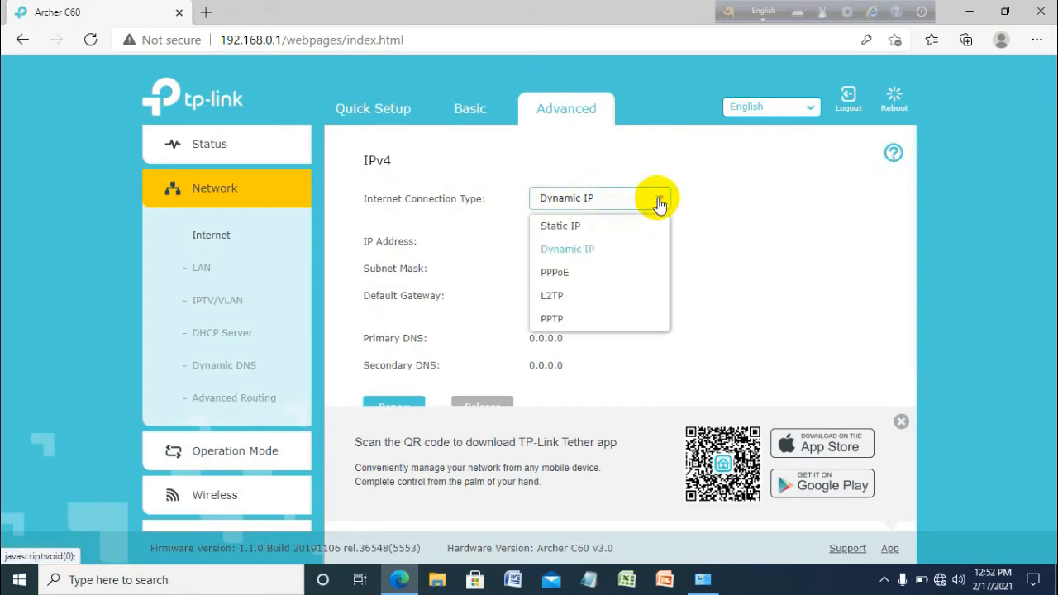
click(582, 226)
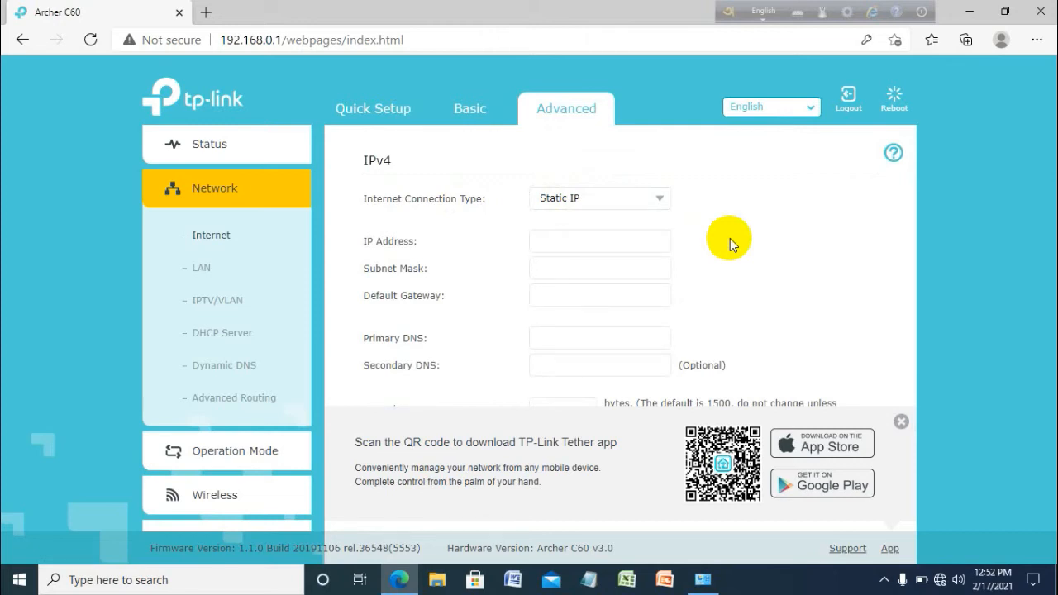
click(569, 243)
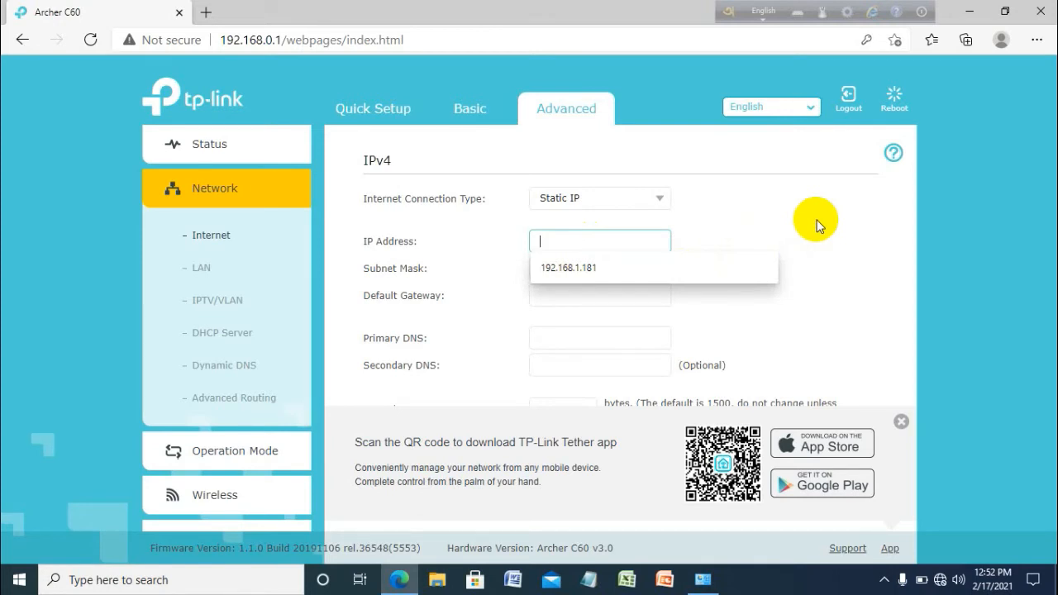
Enter IP 192.168.1.236, mask 255.255.255.0, gateway 192.168.1.254, DNS 119.18.145.1 and 8.8.8.8
text(192.168.1.236)
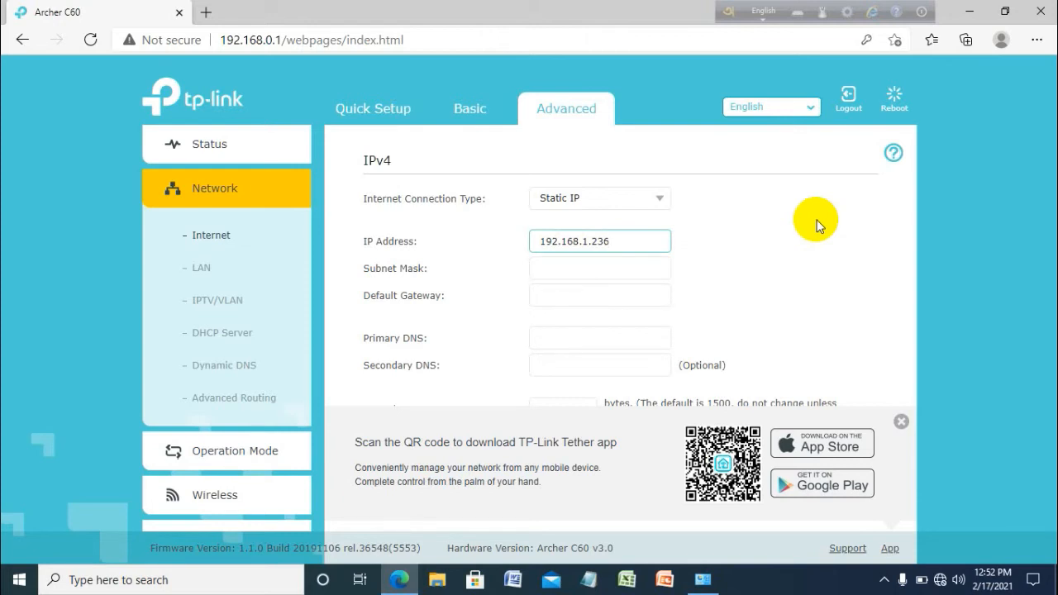
click(542, 267)
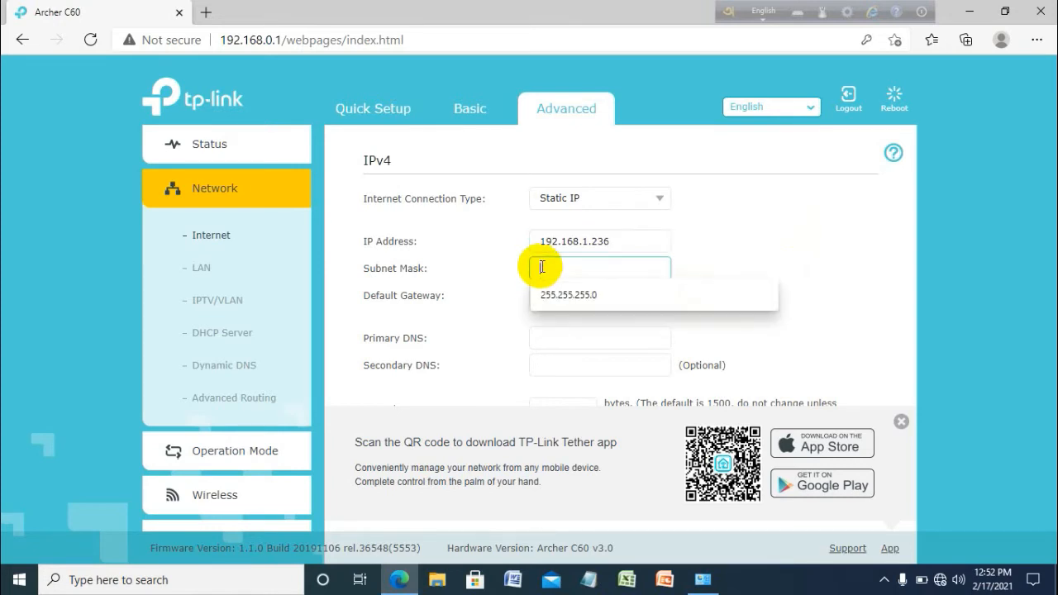
click(593, 296)
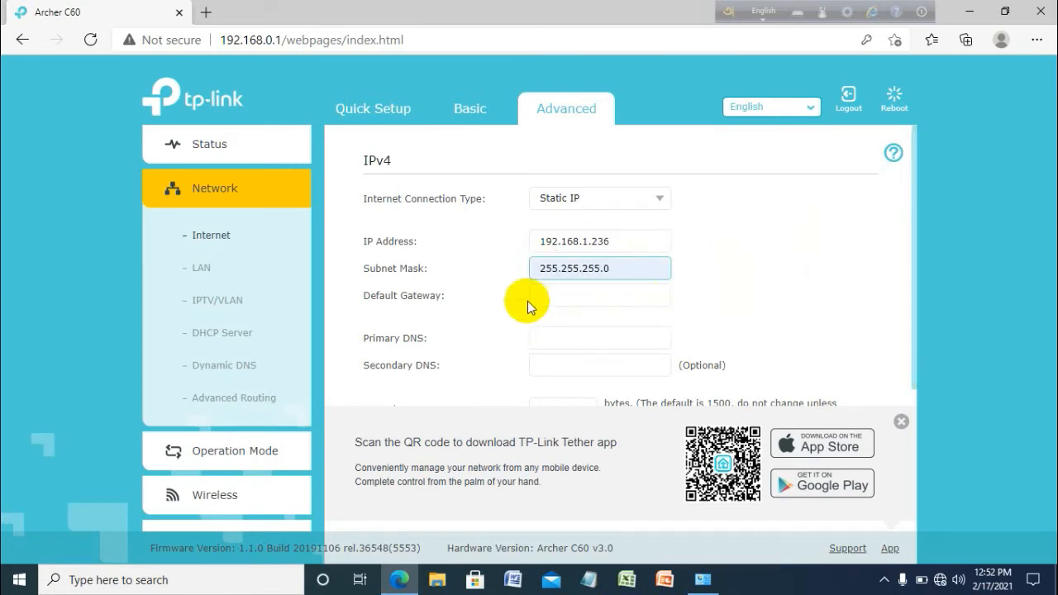
click(549, 296)
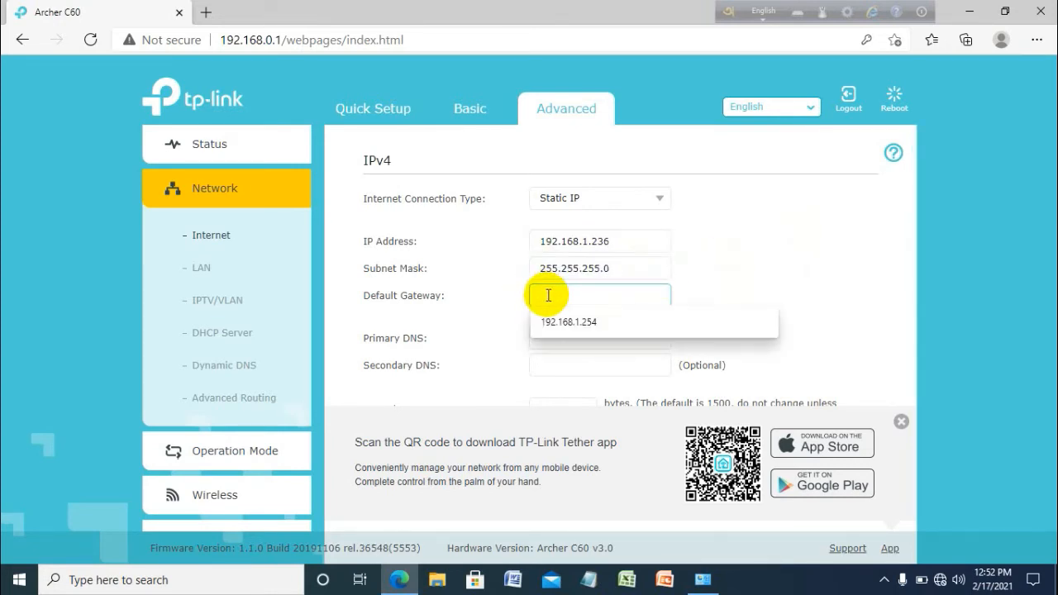
click(612, 324)
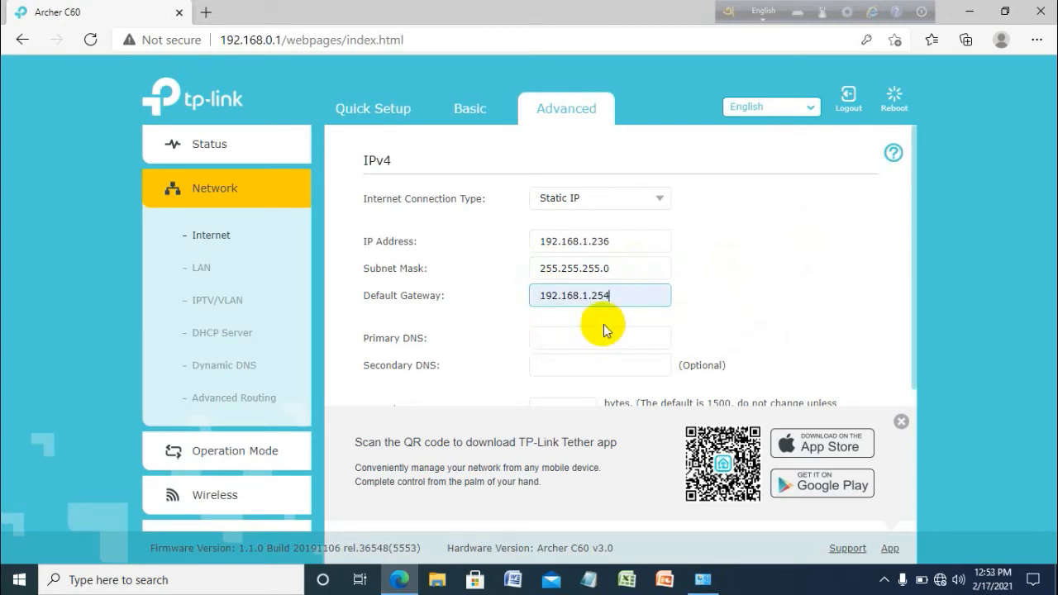
click(560, 336)
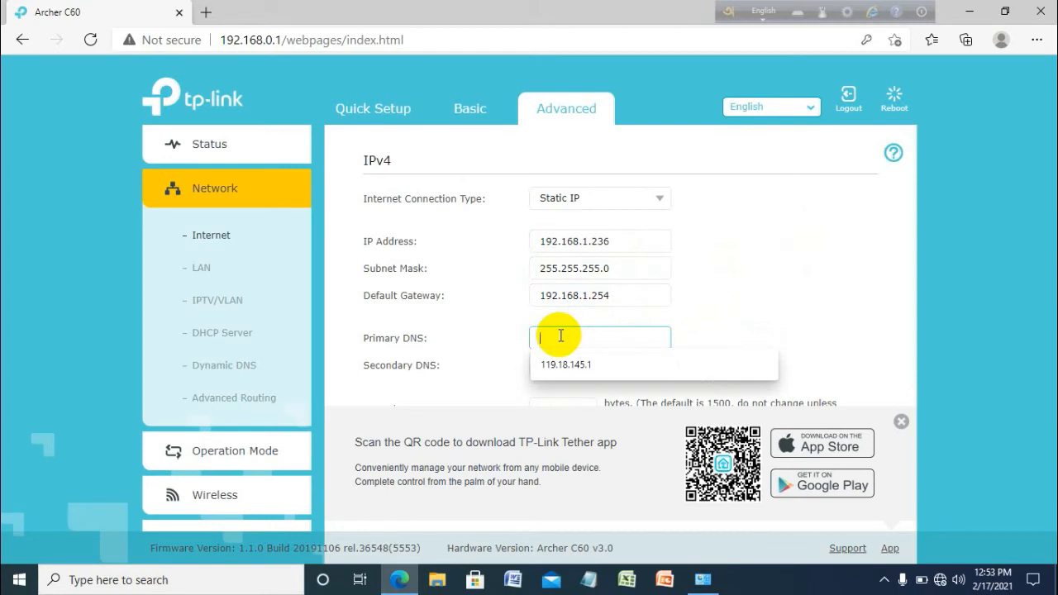
click(566, 364)
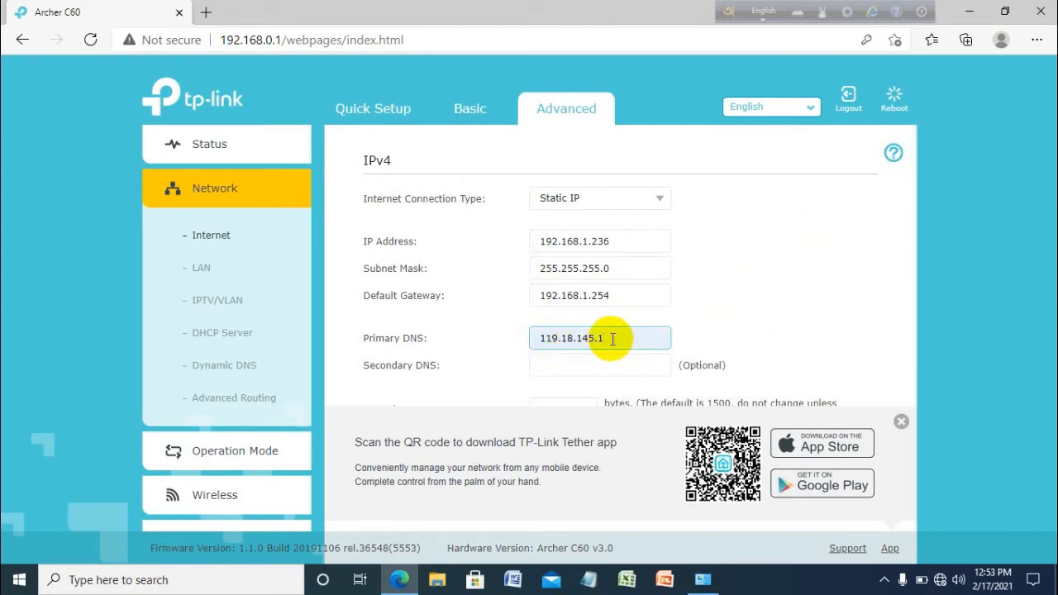
click(558, 362)
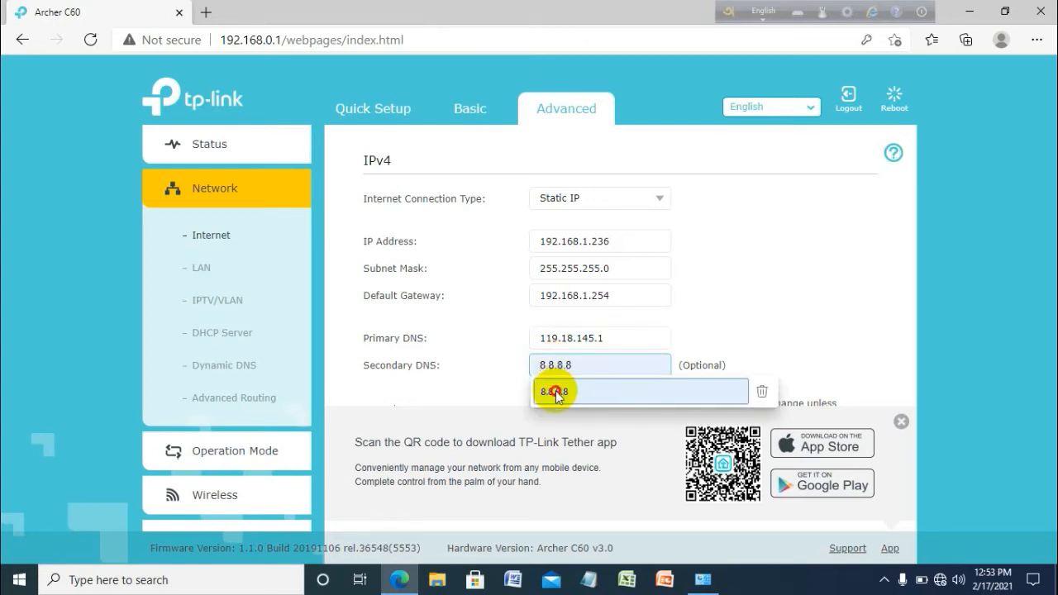
click(556, 392)
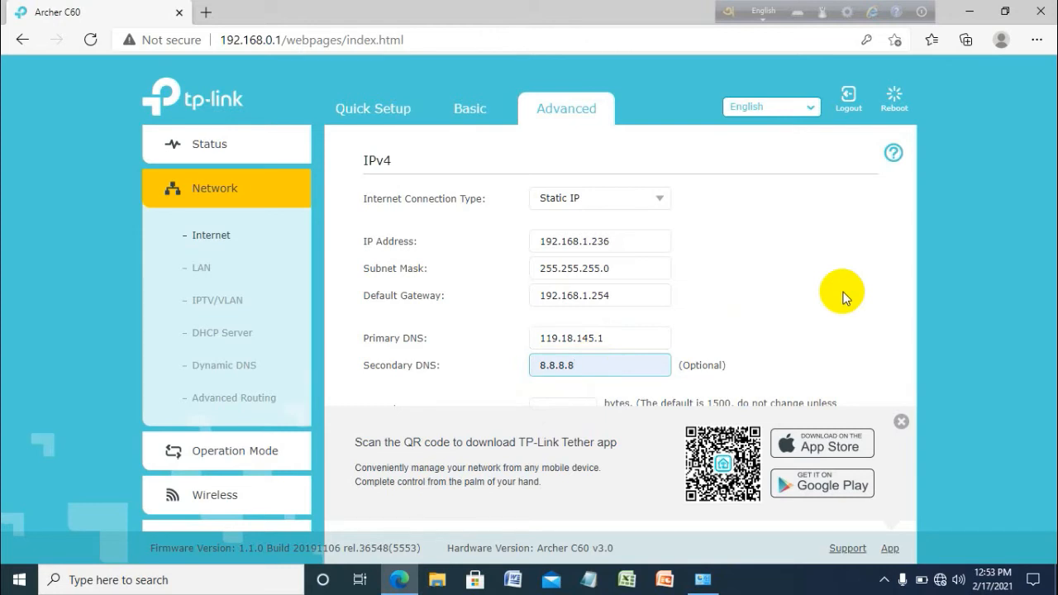
Save the Static IP settings for 192.168.1.236 and reload the Internet page
scroll(841, 291, down, 2)
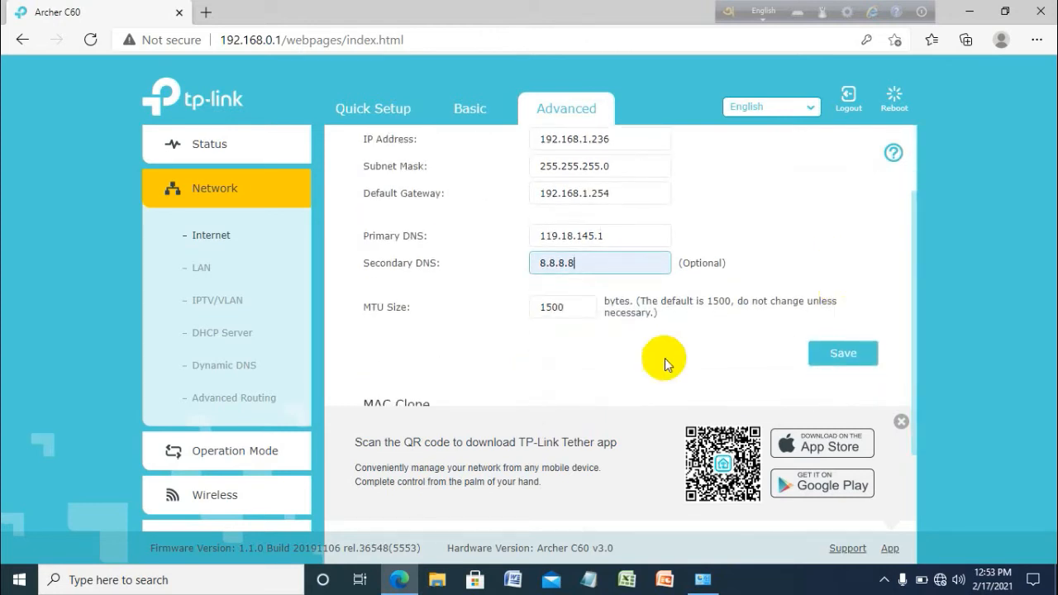
scroll(705, 361, down, 1)
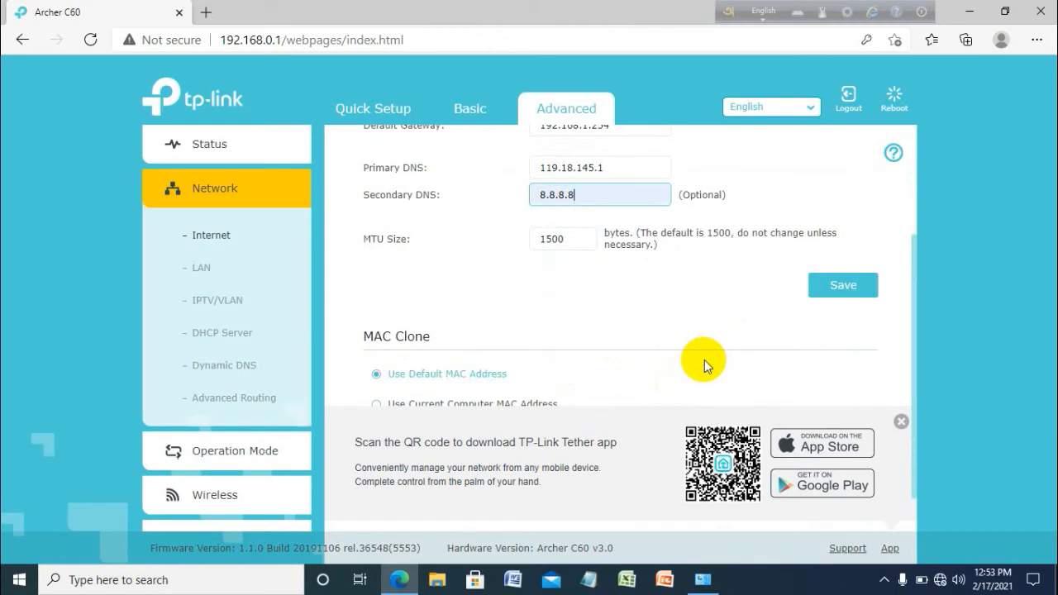
scroll(704, 361, down, 1)
click(843, 253)
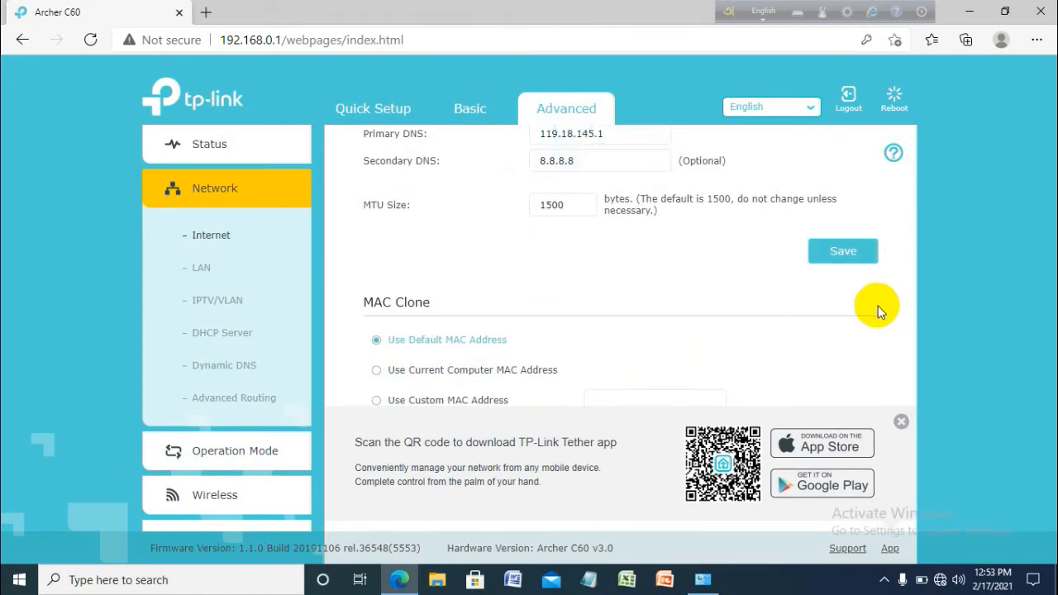
scroll(878, 305, up, 3)
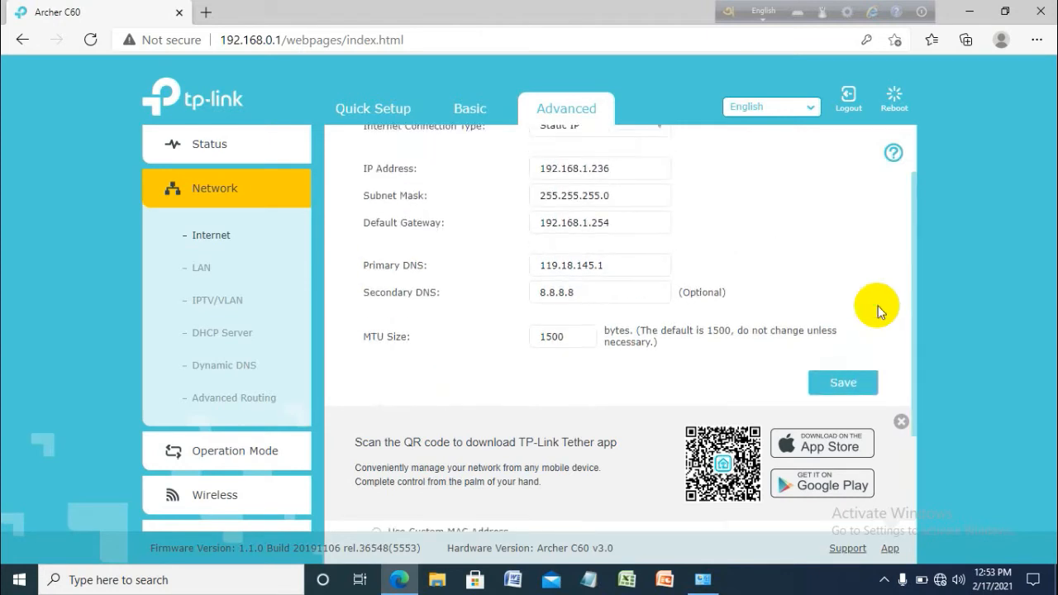
scroll(878, 306, down, 2)
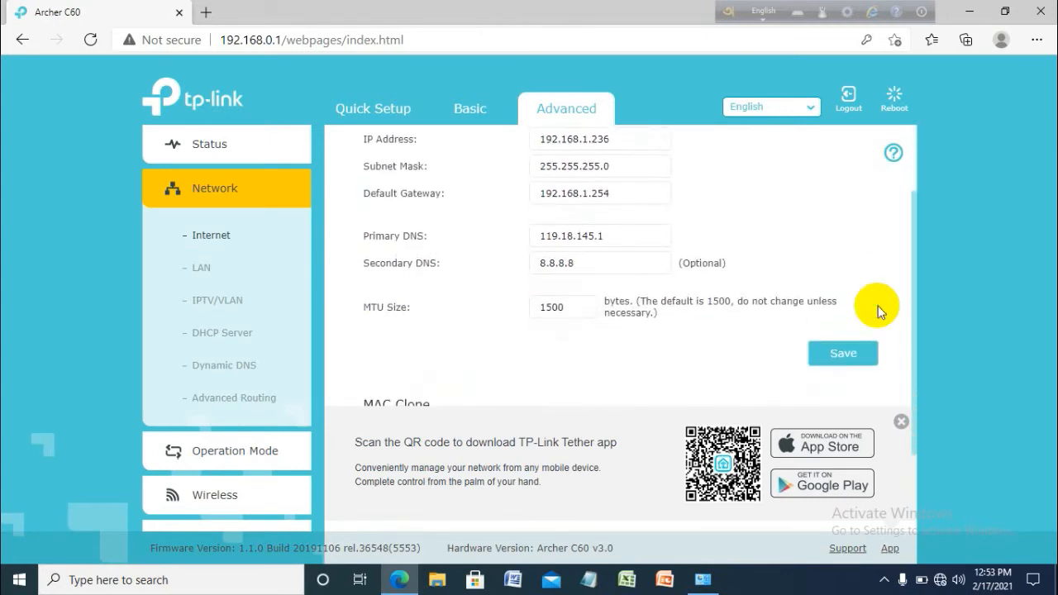
click(868, 329)
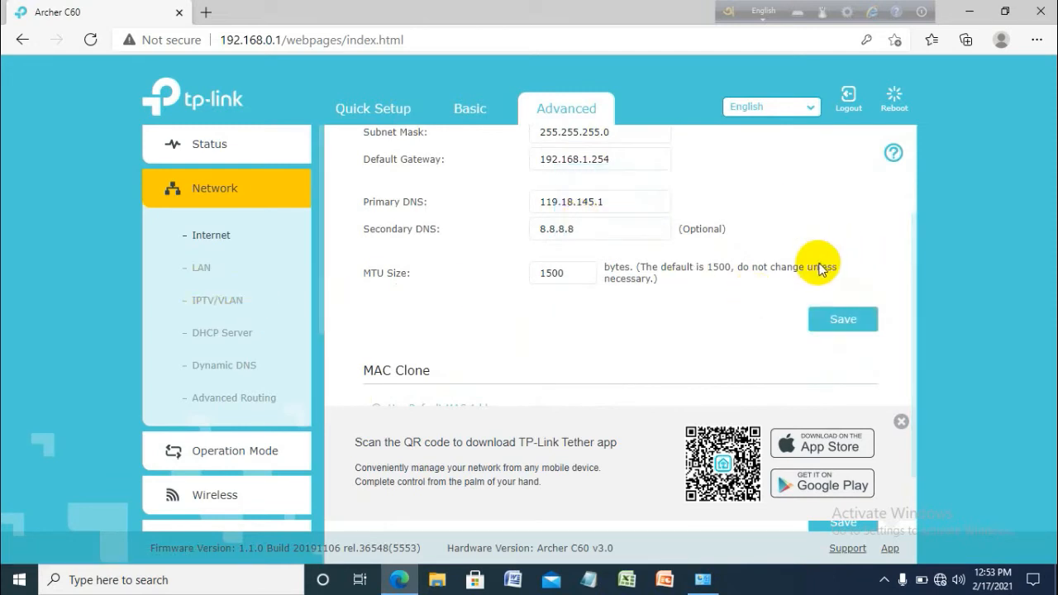
click(214, 238)
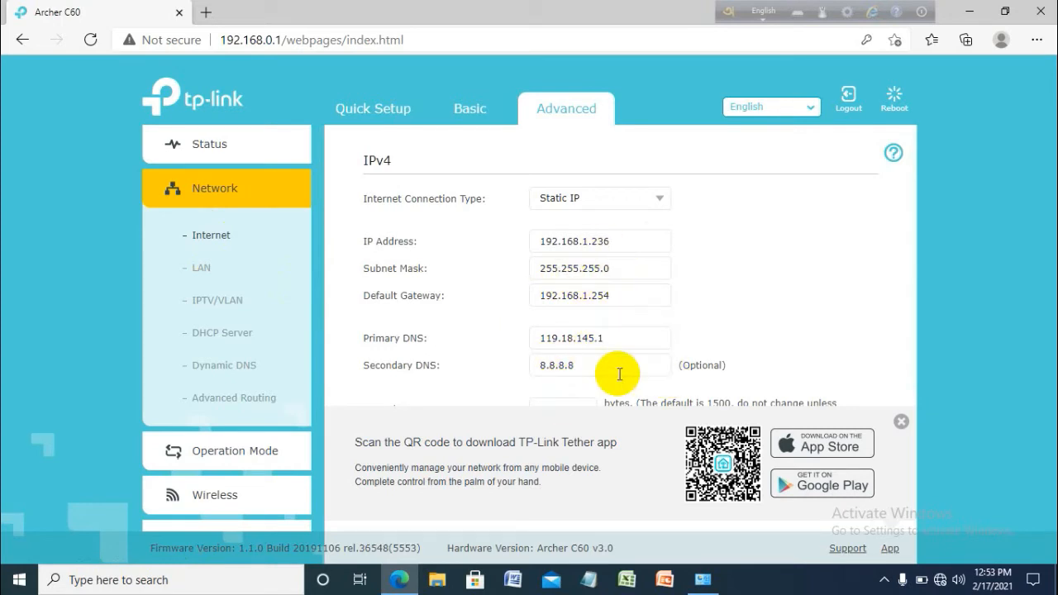
Dismiss the Tether app promotion, save the internet settings again, and go to the LAN page
click(902, 424)
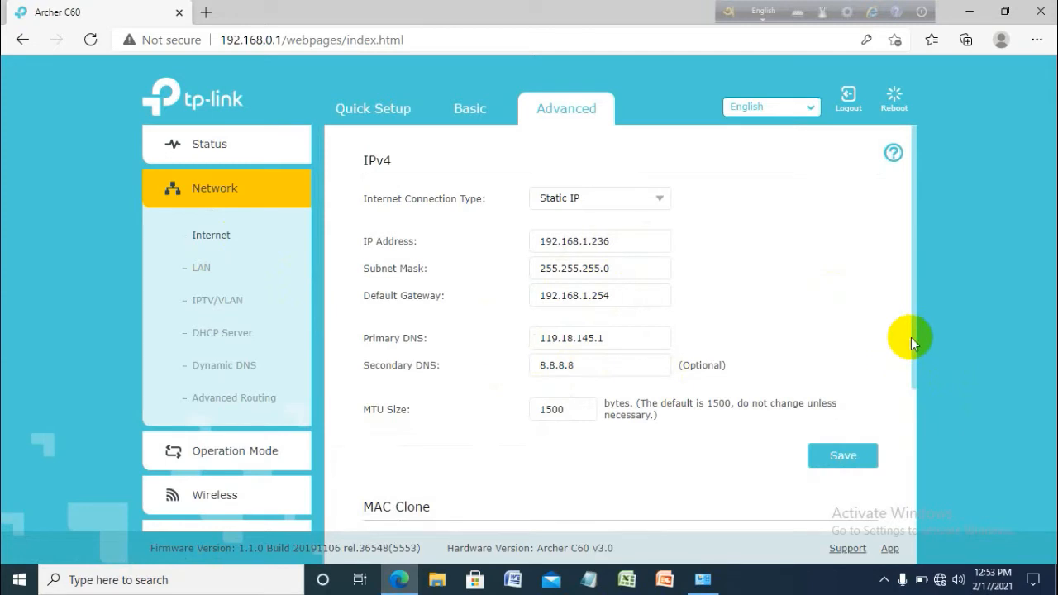
scroll(914, 367, down, 3)
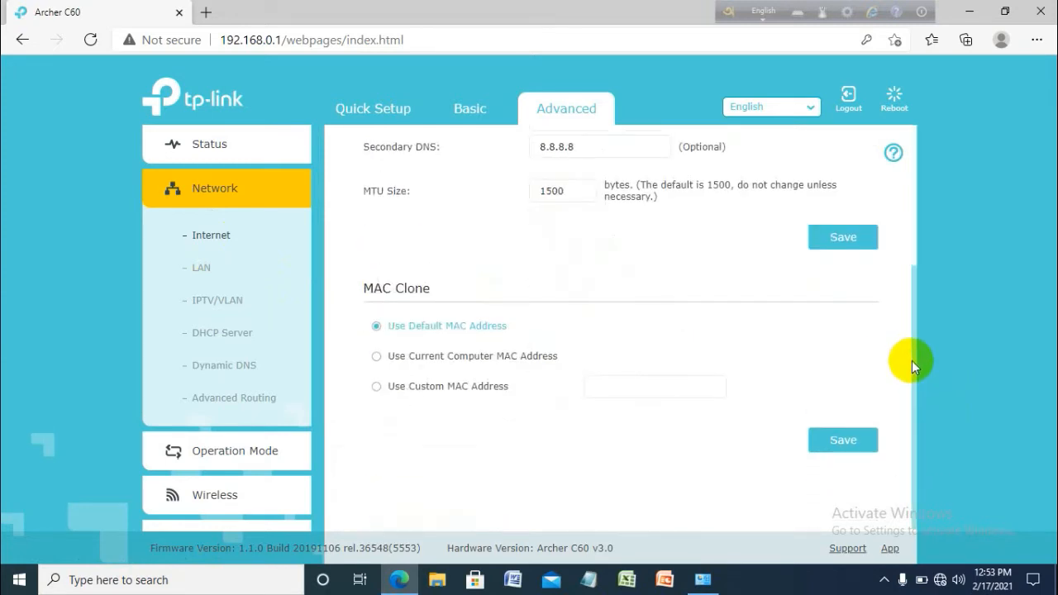
scroll(913, 331, up, 2)
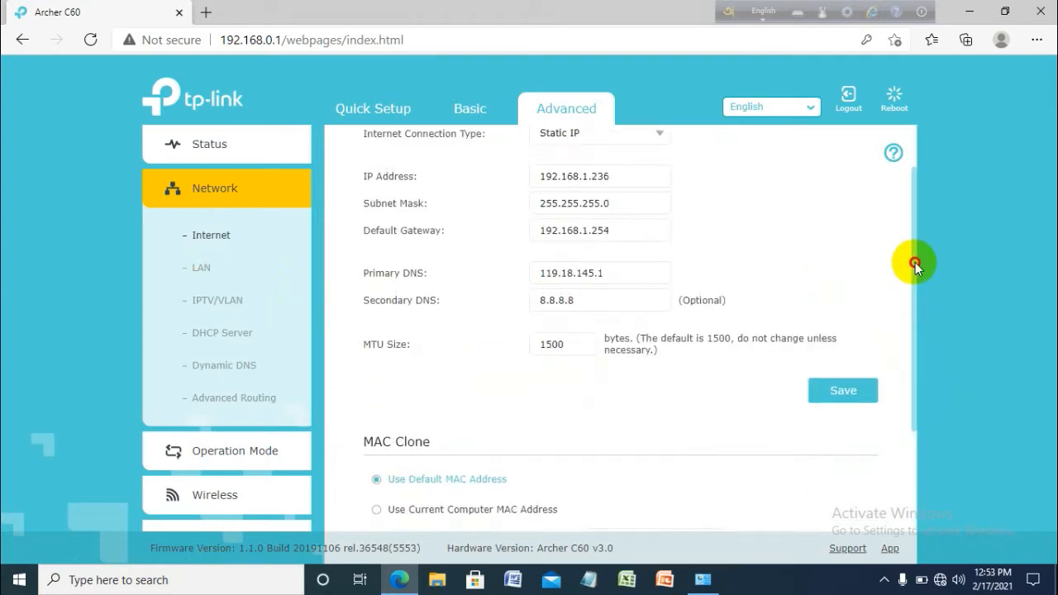
click(836, 395)
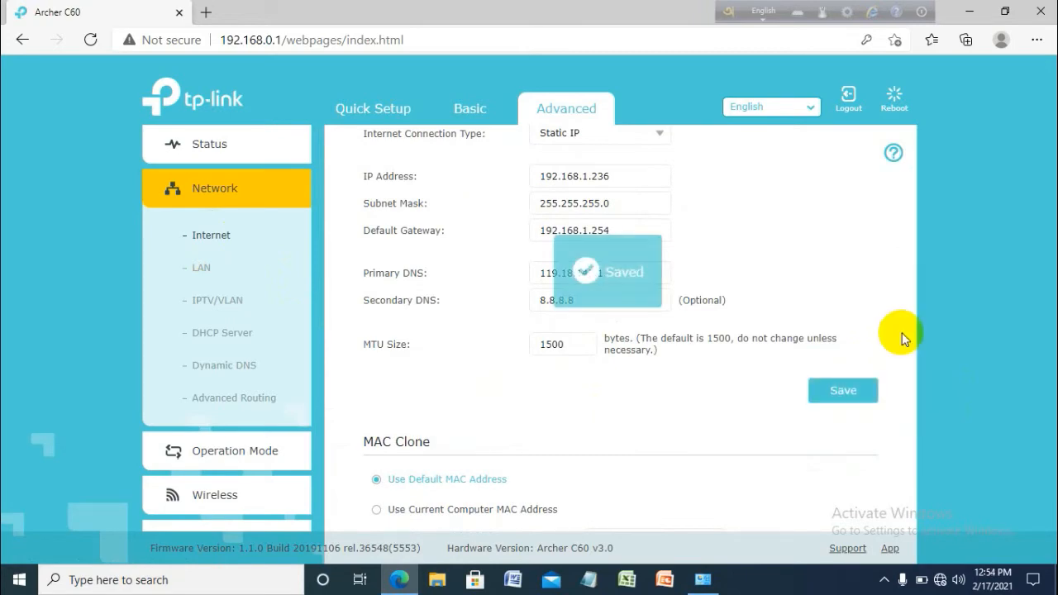
click(202, 268)
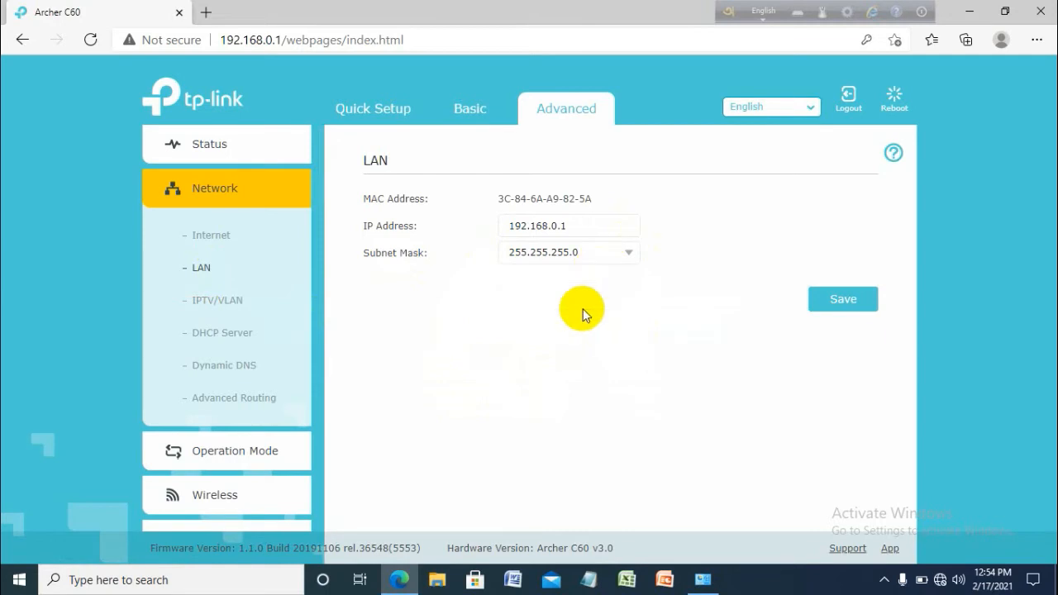
Browse the IPTV/VLAN, DHCP Server and Dynamic DNS pages, ending on Advanced Routing
click(211, 307)
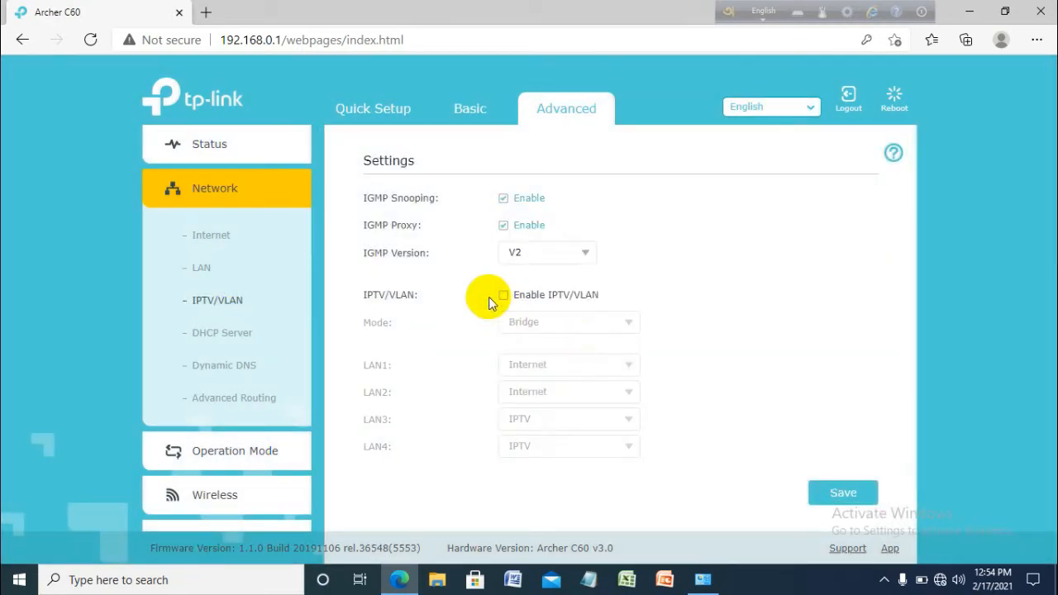
click(238, 339)
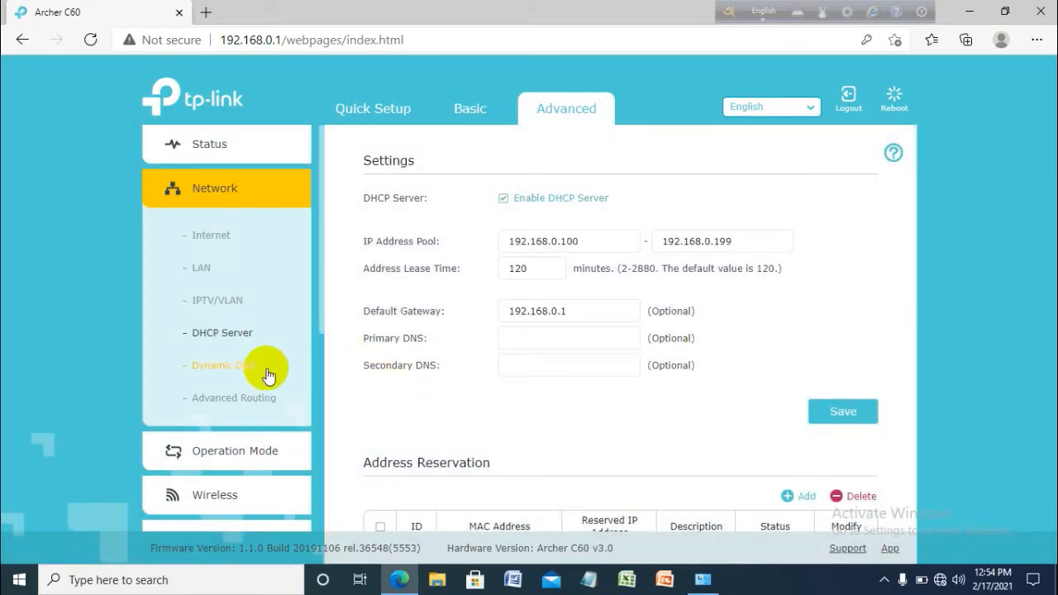
click(242, 369)
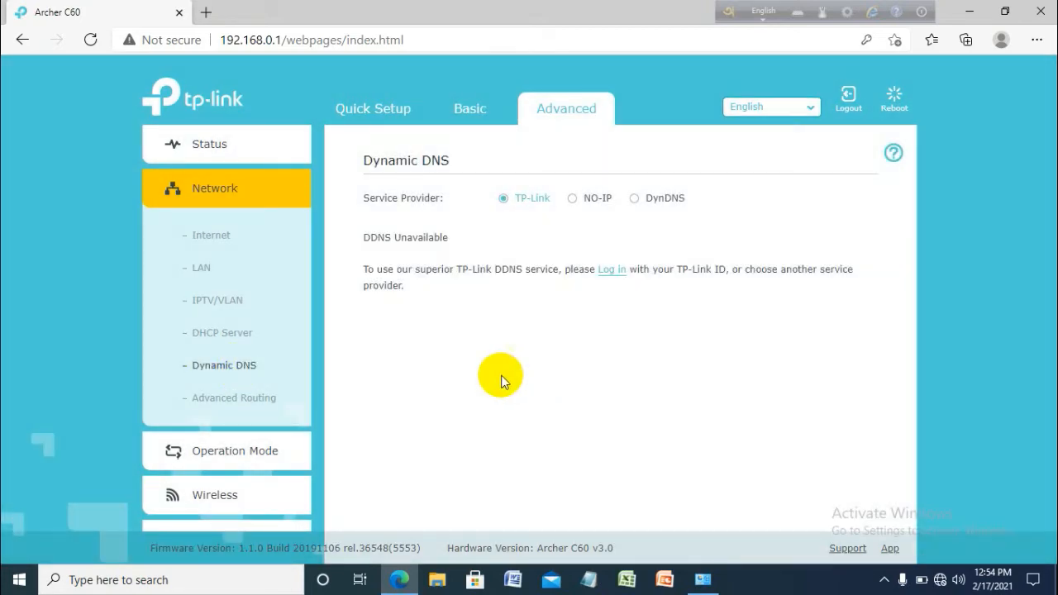
click(245, 400)
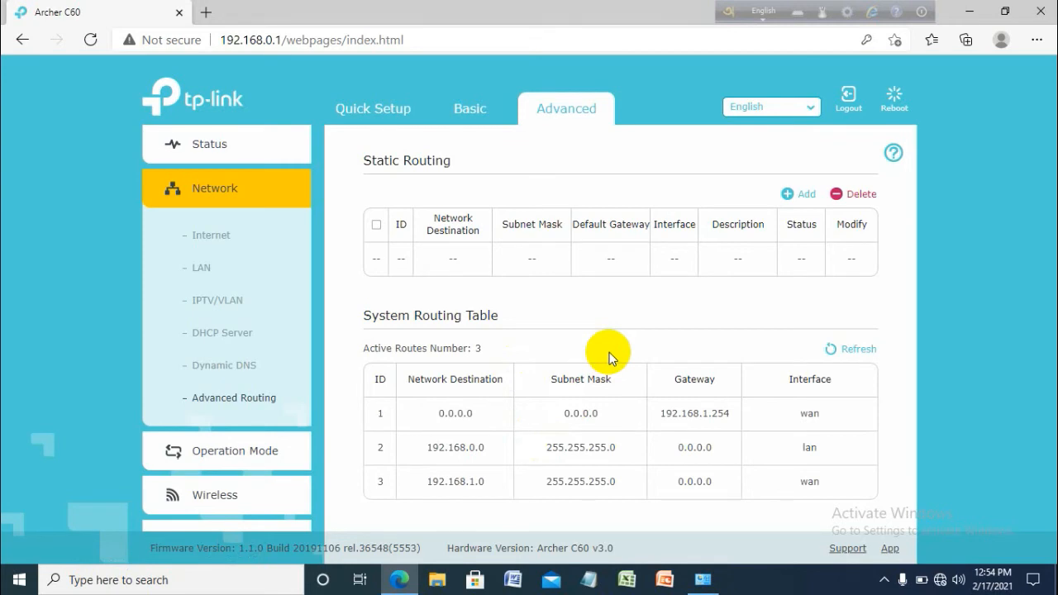
Expand the Wireless entry in the left sidebar to reveal its configuration pages
scroll(643, 311, down, 1)
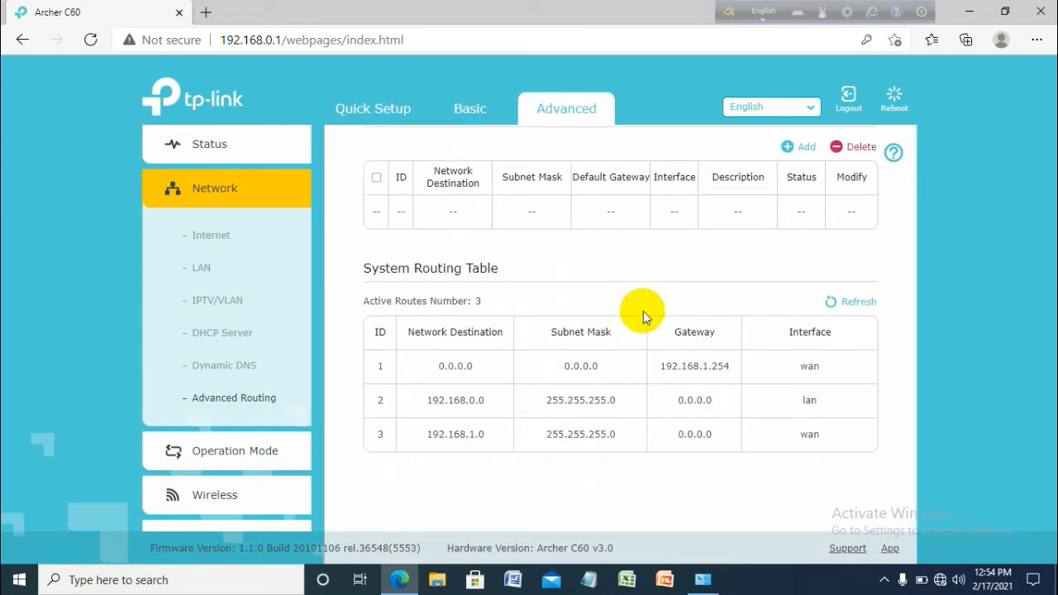
scroll(646, 317, up, 1)
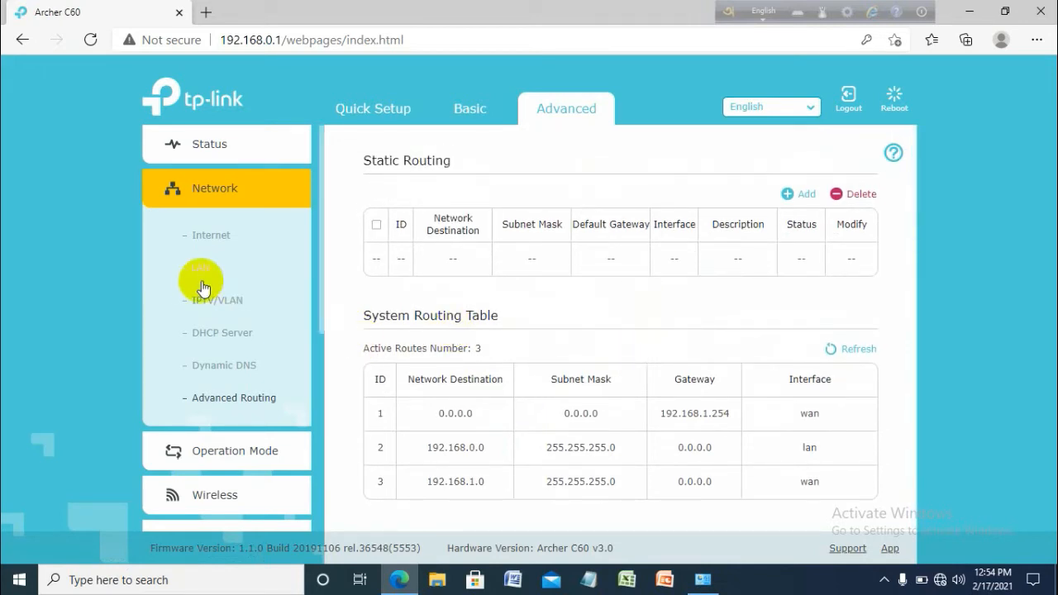
scroll(541, 283, down, 1)
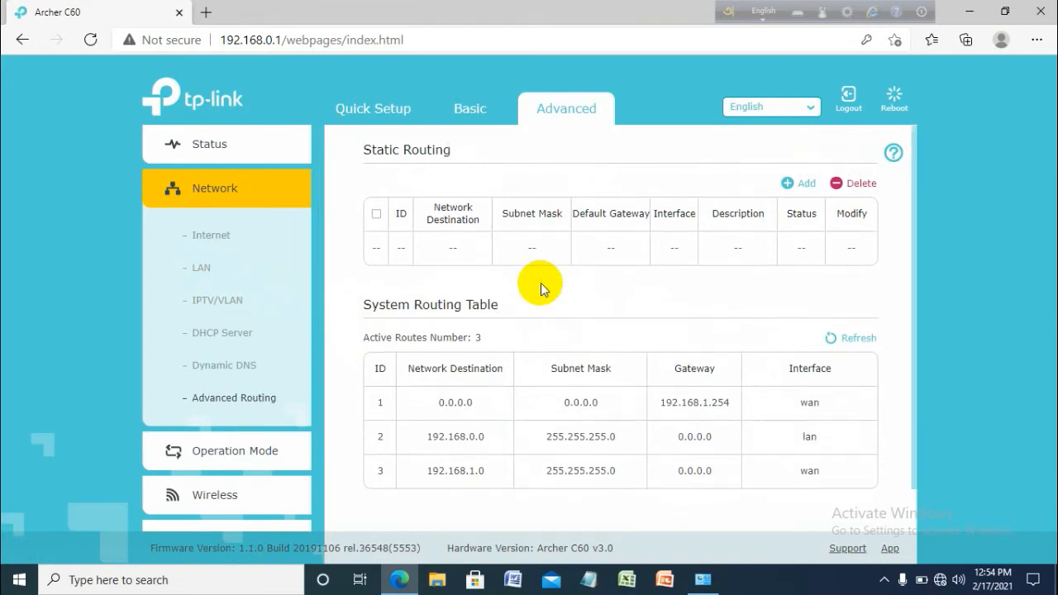
scroll(291, 339, down, 2)
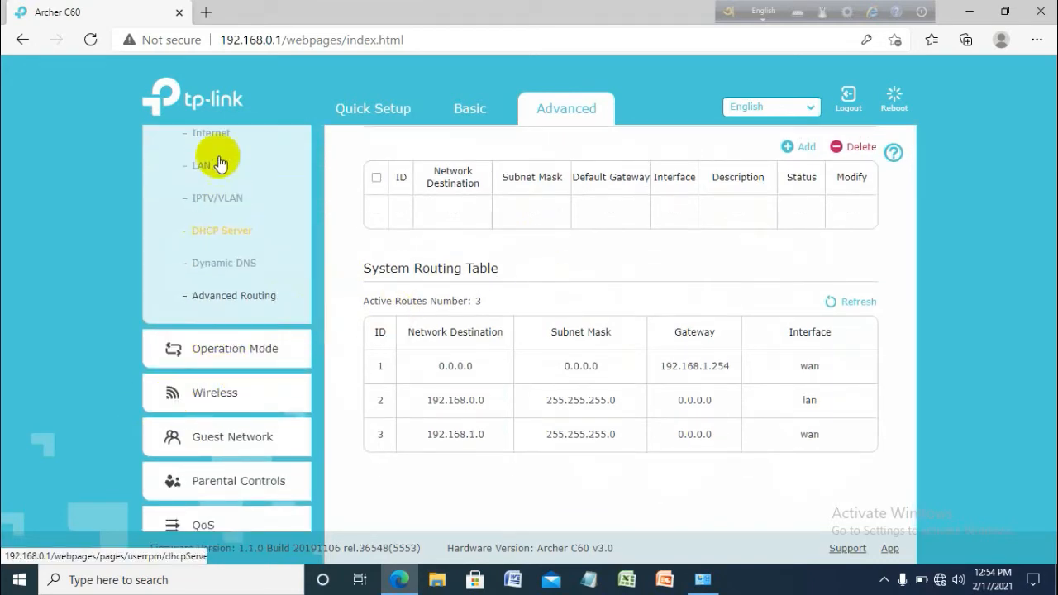
scroll(265, 236, up, 2)
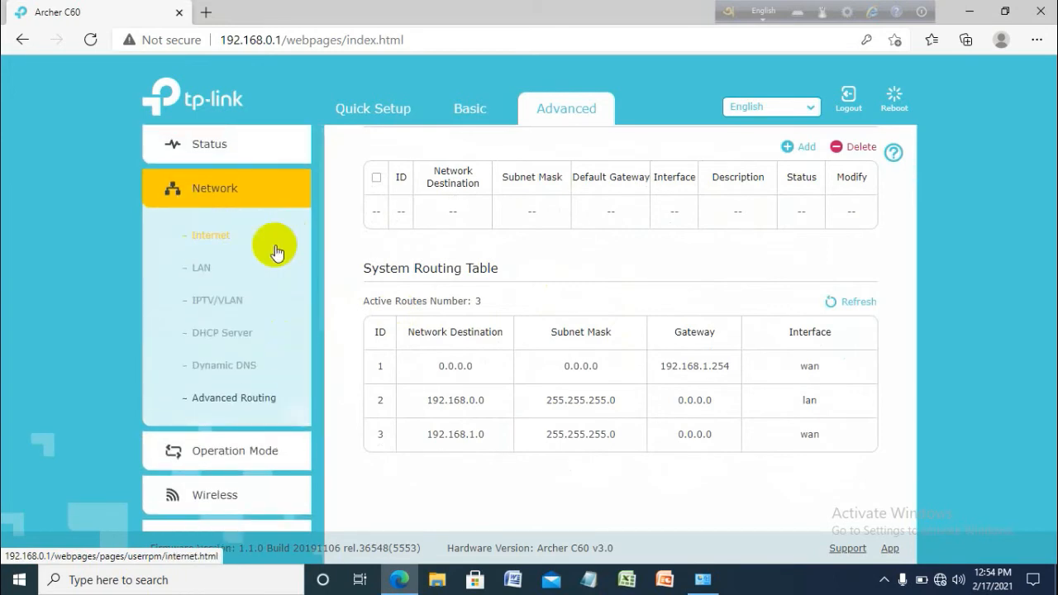
scroll(276, 251, down, 1)
click(219, 429)
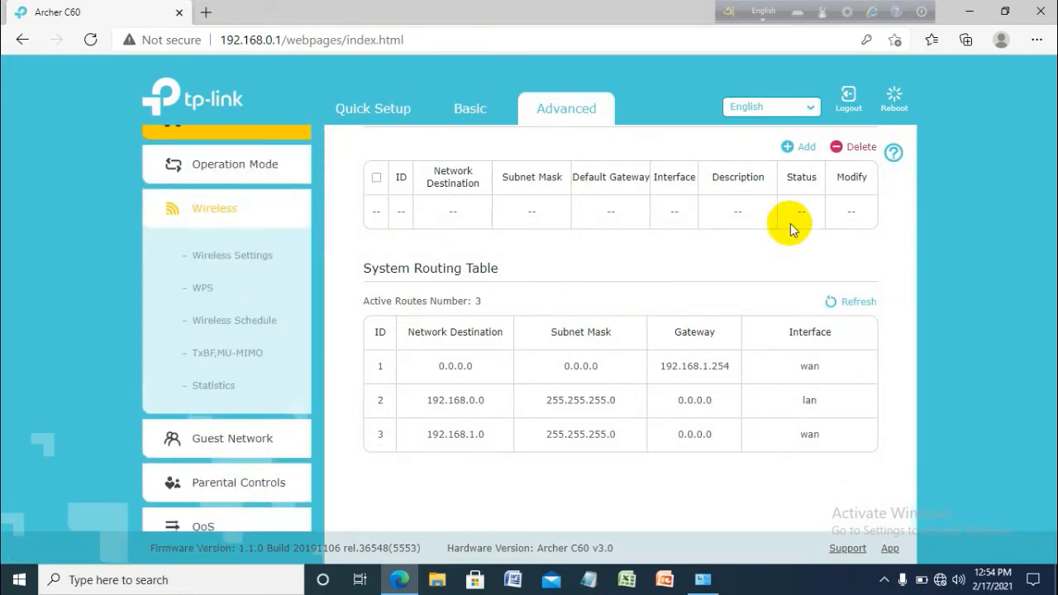
Open 2.4GHz Wireless Settings, keeping WPA/WPA2-Personal security with Auto version
click(234, 255)
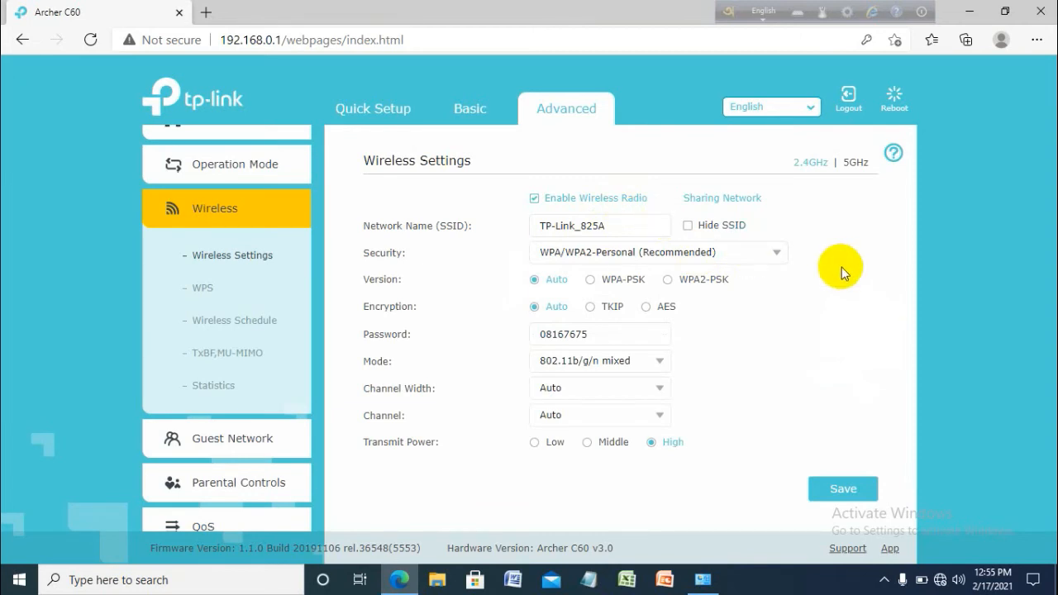
scroll(842, 267, down, 1)
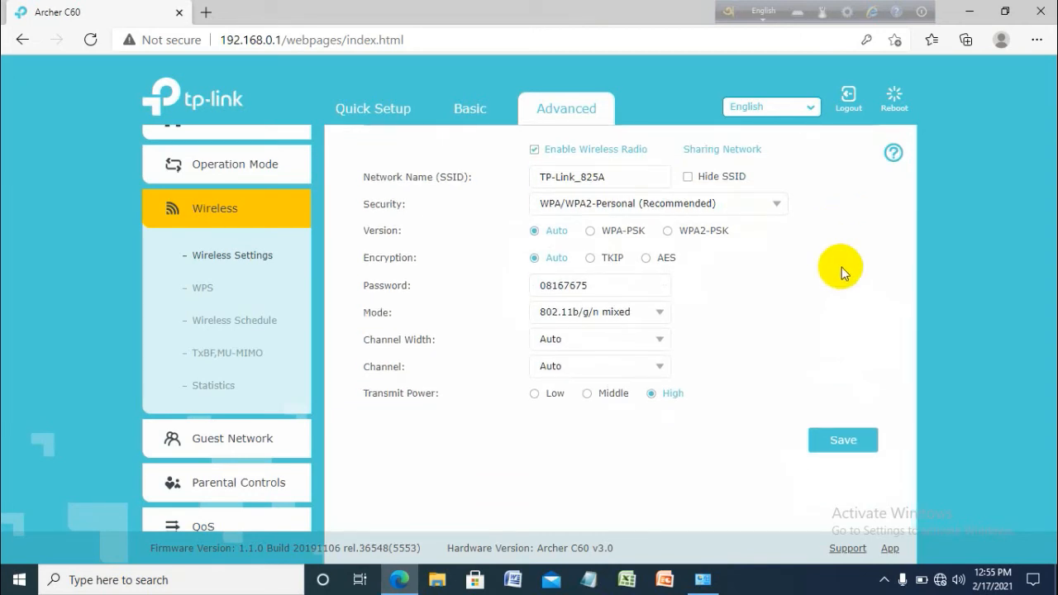
scroll(841, 268, up, 1)
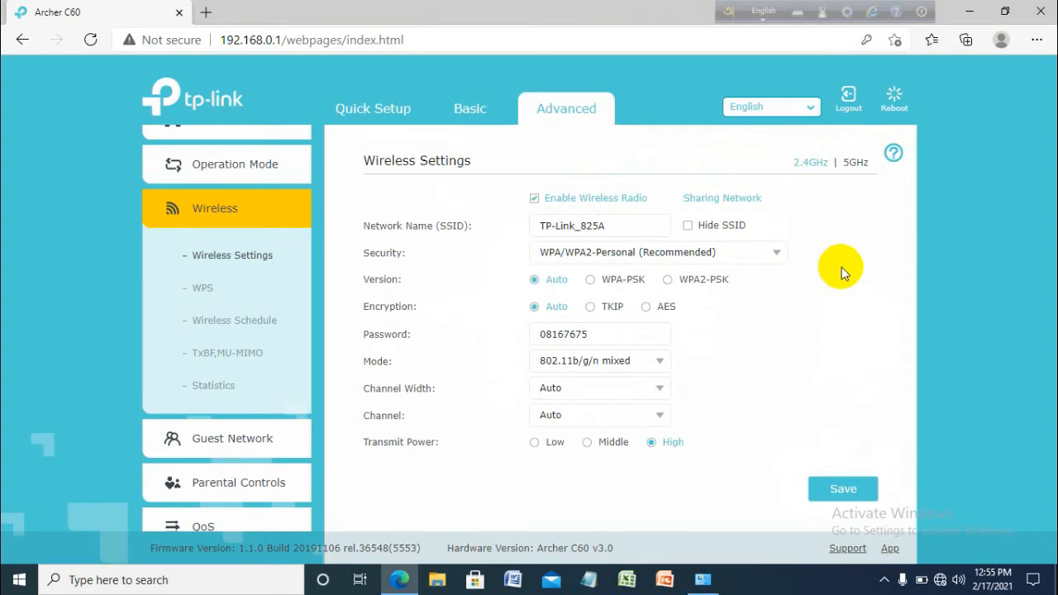
click(590, 279)
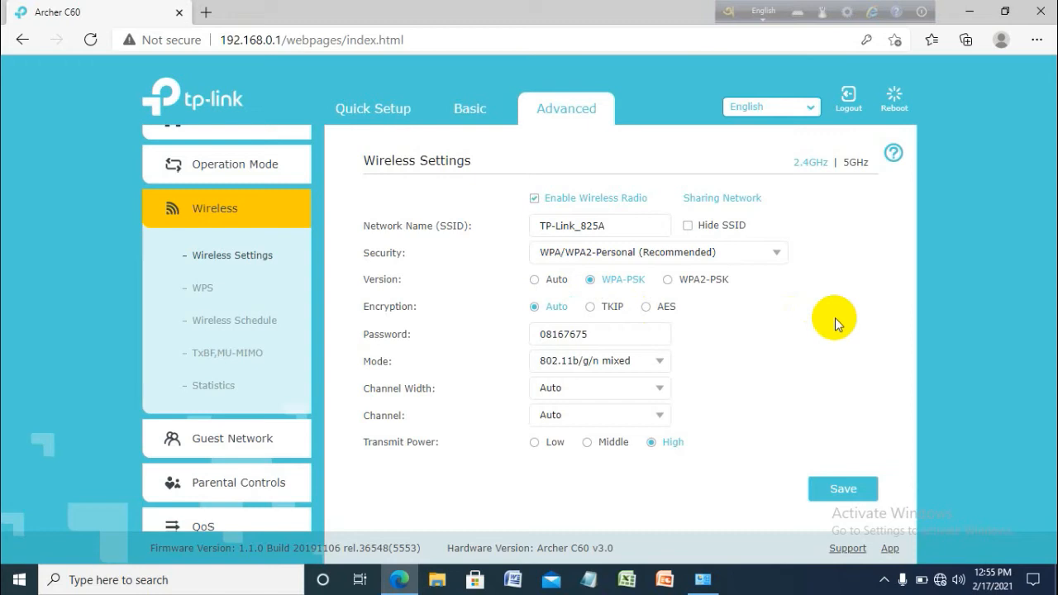
click(535, 282)
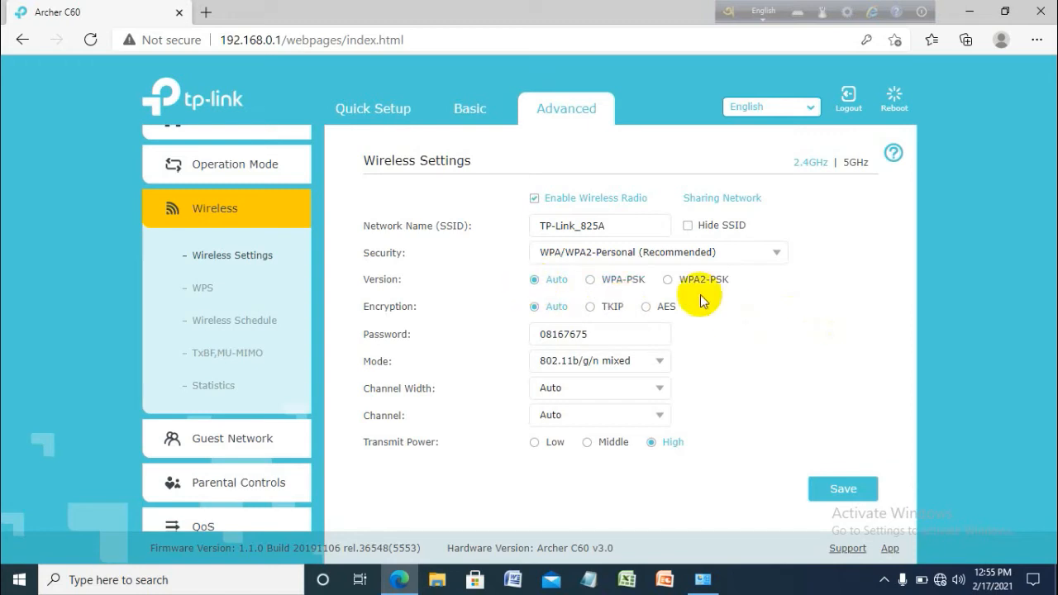
click(775, 255)
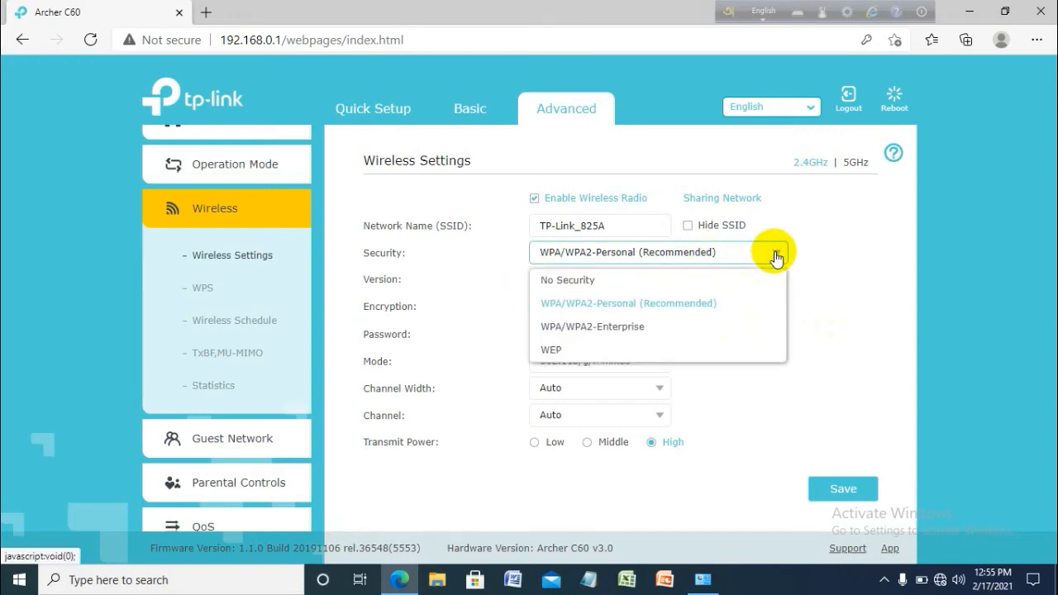
click(668, 304)
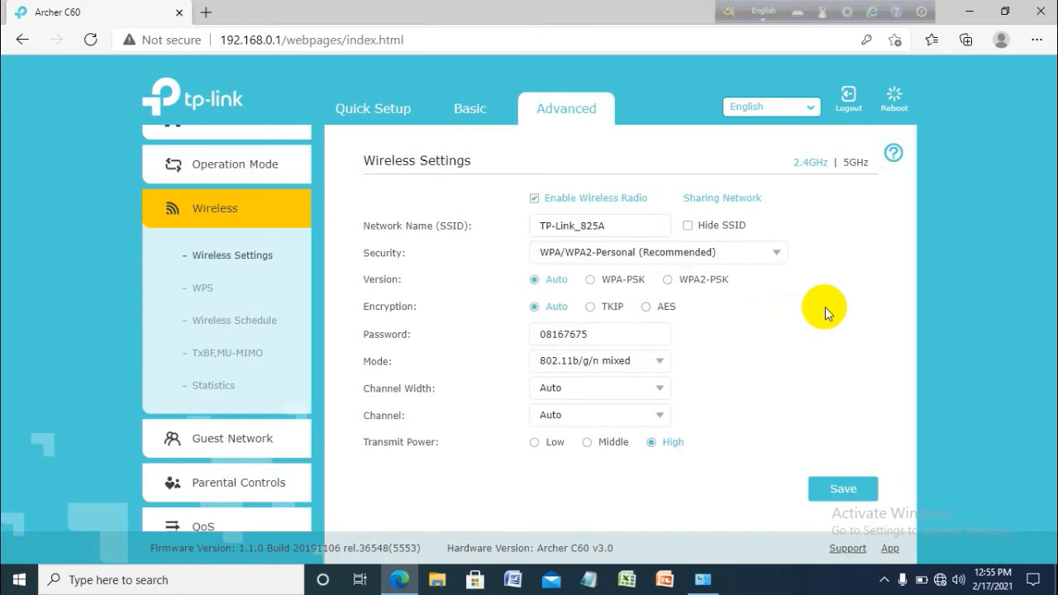
click(591, 280)
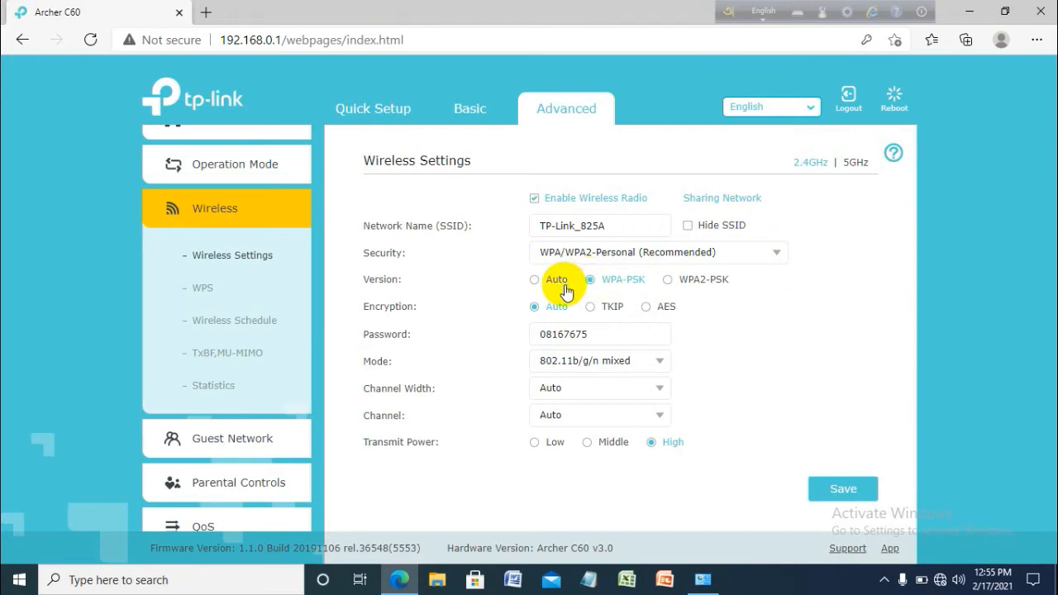
click(535, 280)
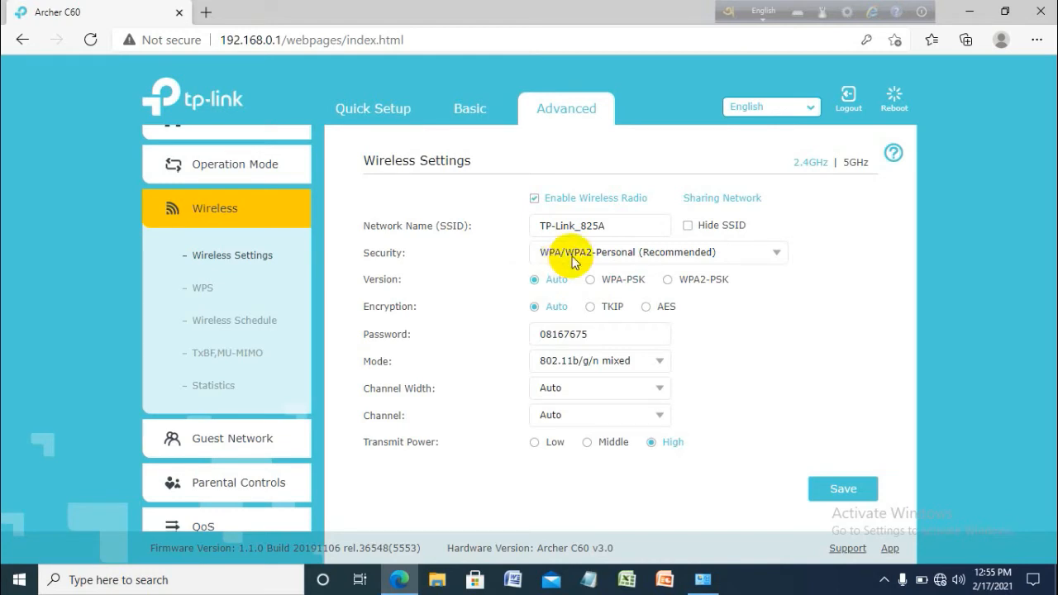
click(776, 256)
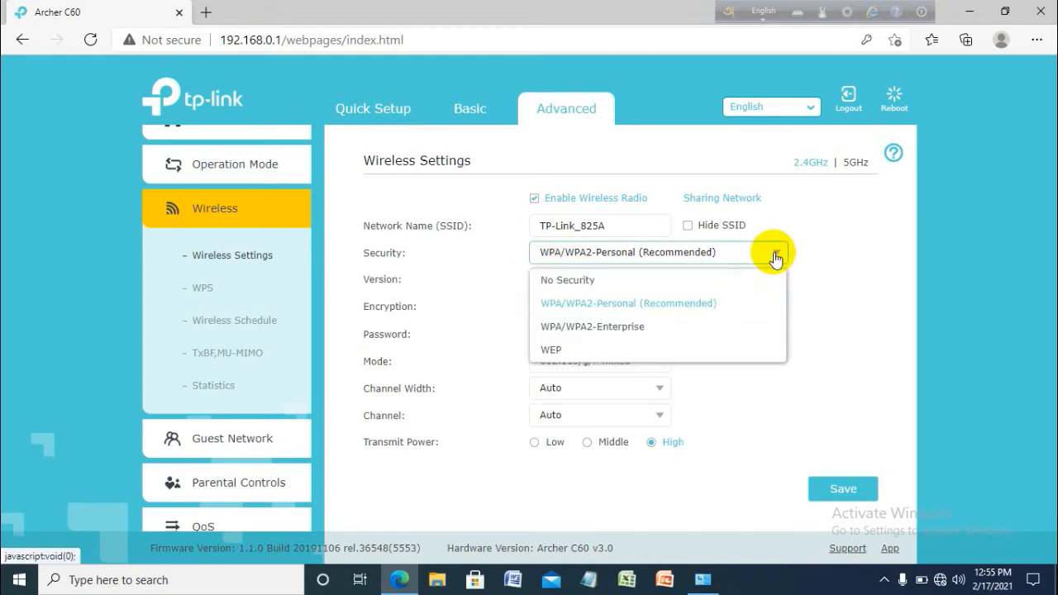
click(676, 304)
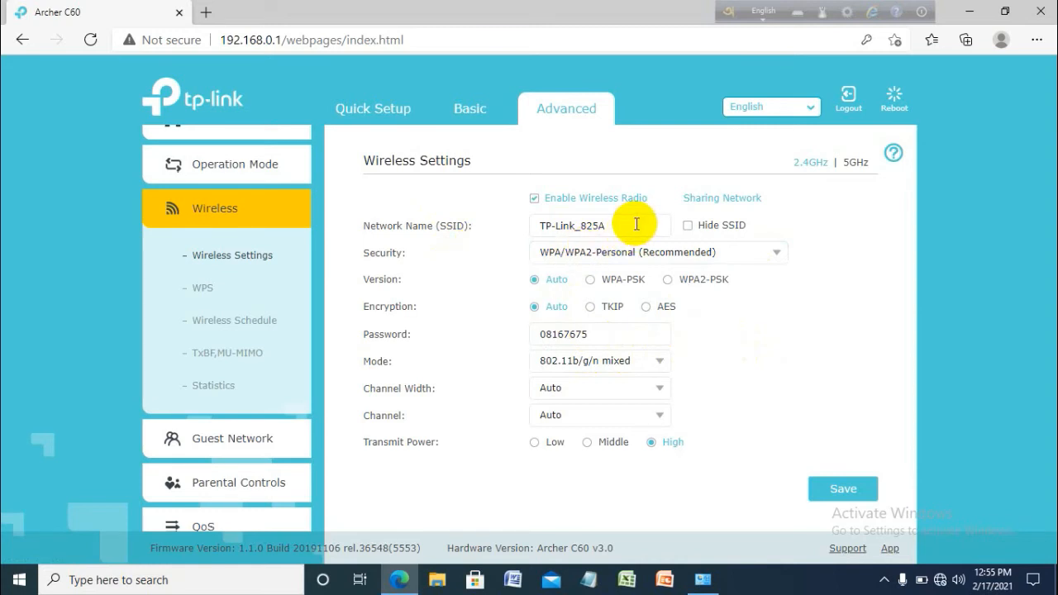
Replace the SSID TP-Link_825A with Meeting Room(2236) and select the old Wi-Fi password
drag(610, 225, 534, 234)
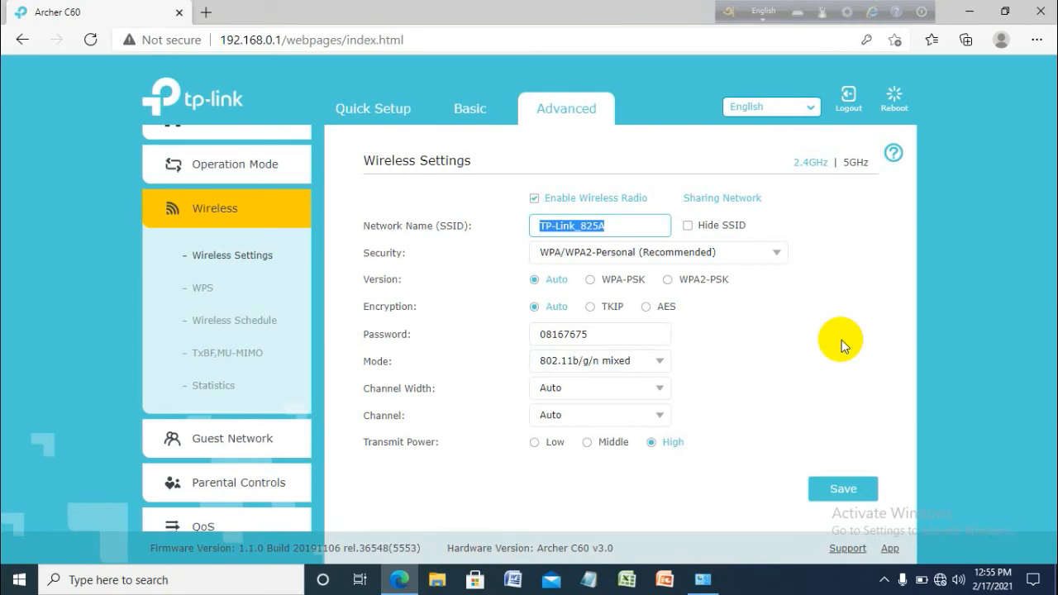
text(Meeting Room())
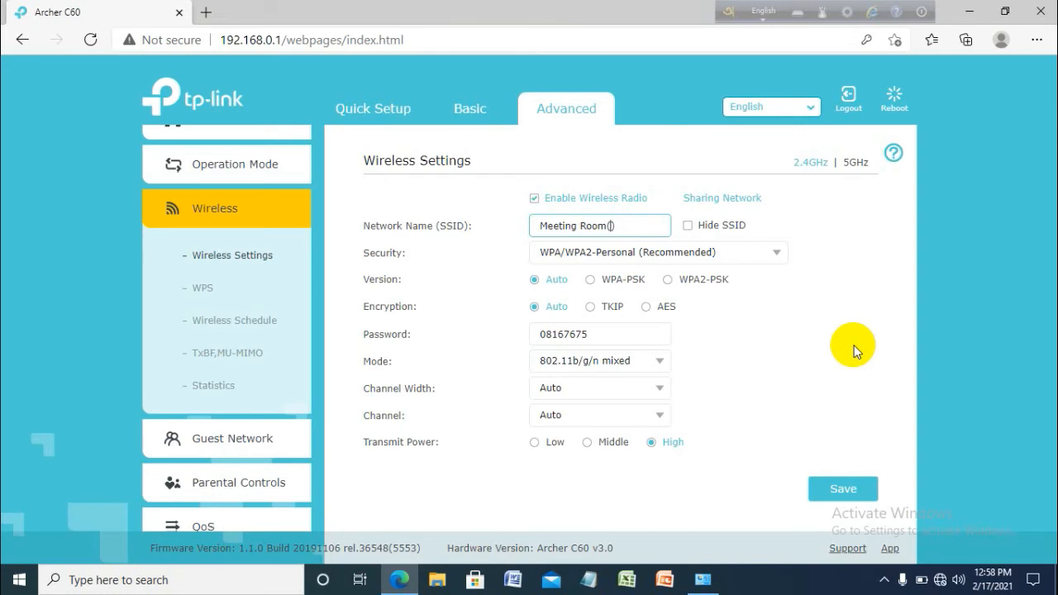
text(2236)
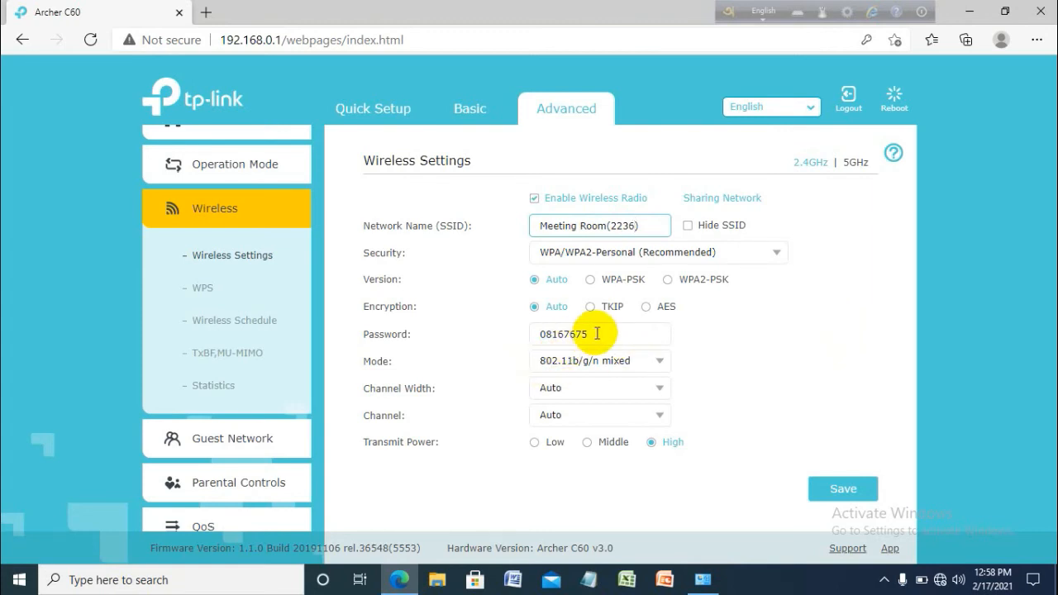
drag(598, 333, 523, 339)
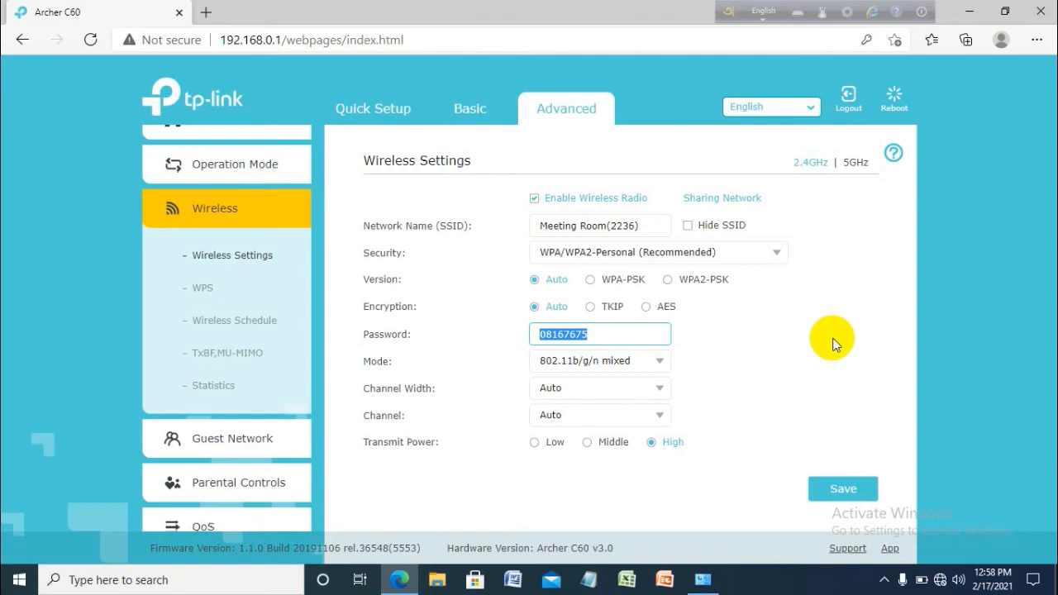
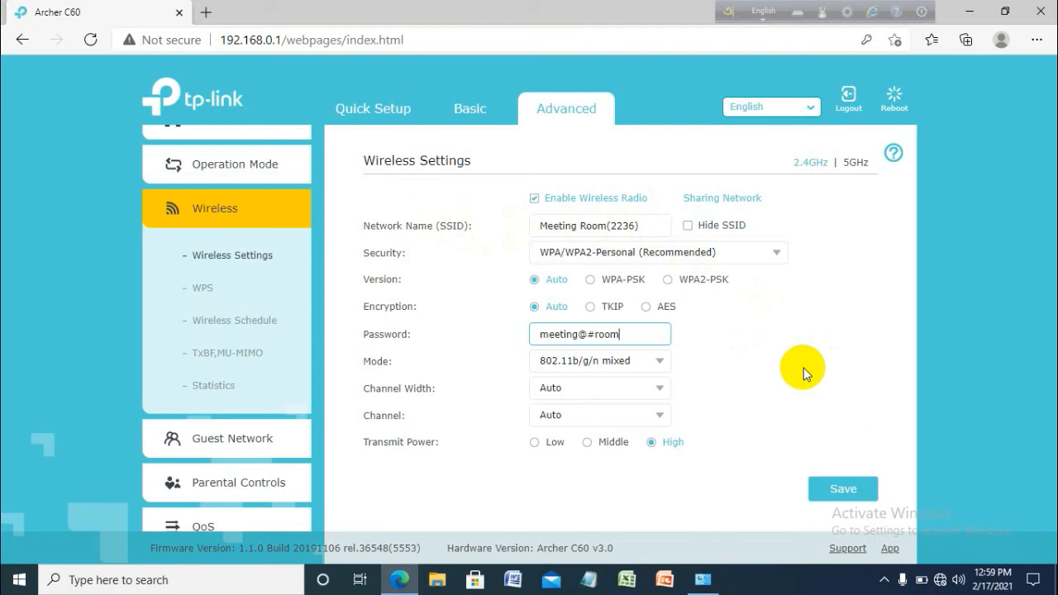
Enter the new 2.4GHz Wi-Fi password, save, and select the SSID text for reuse
scroll(804, 368, down, 1)
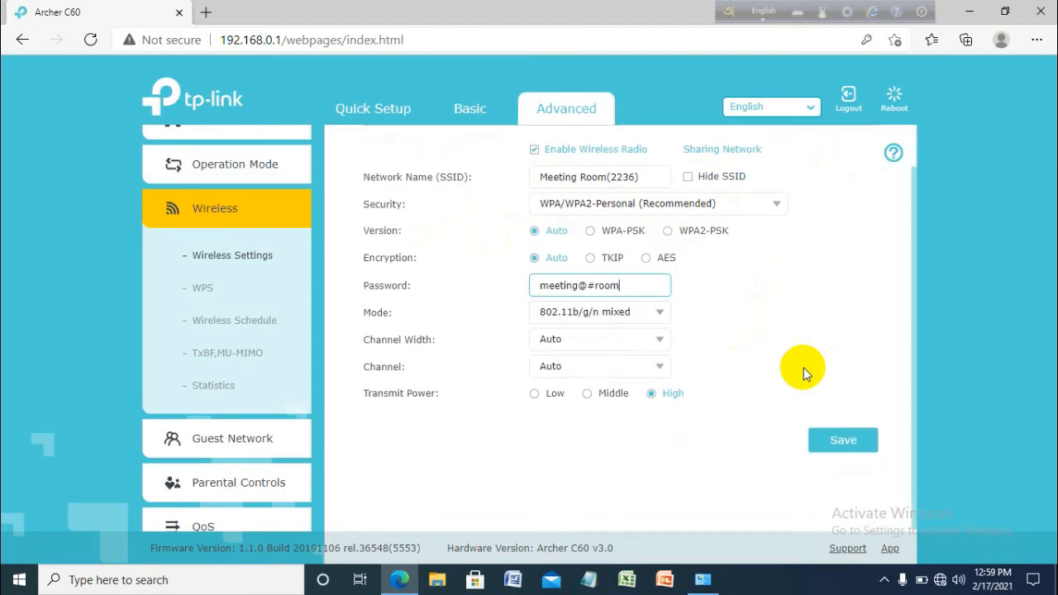
scroll(806, 374, up, 1)
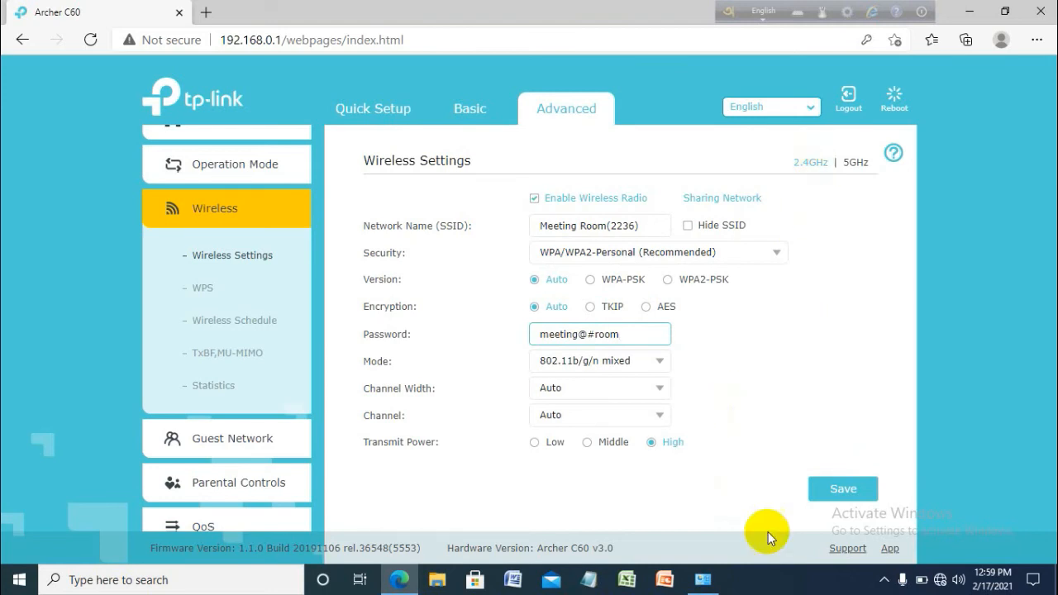
click(843, 491)
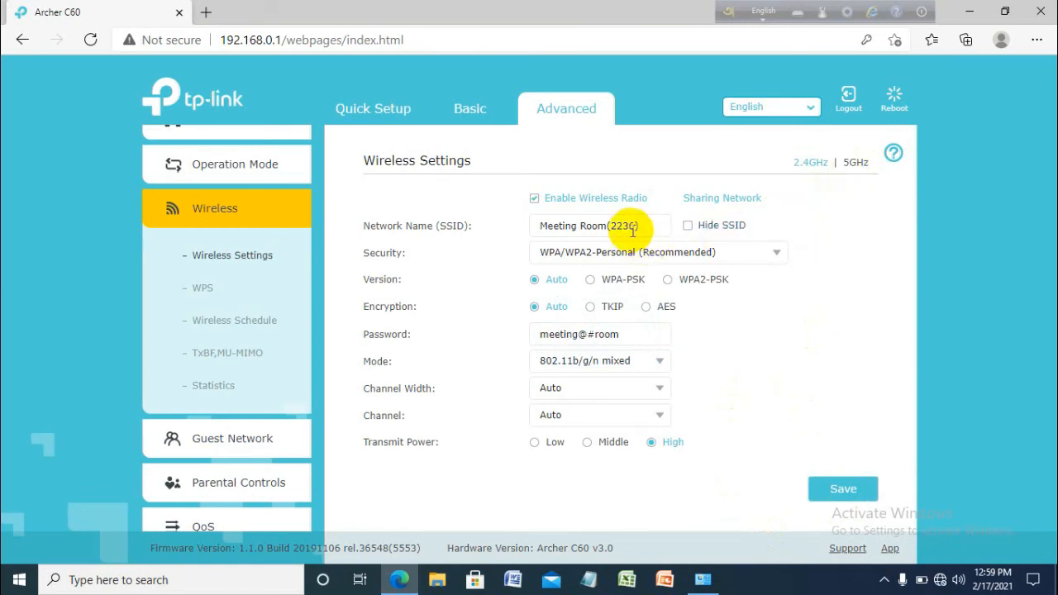
drag(639, 226, 537, 226)
key(ctrl+c)
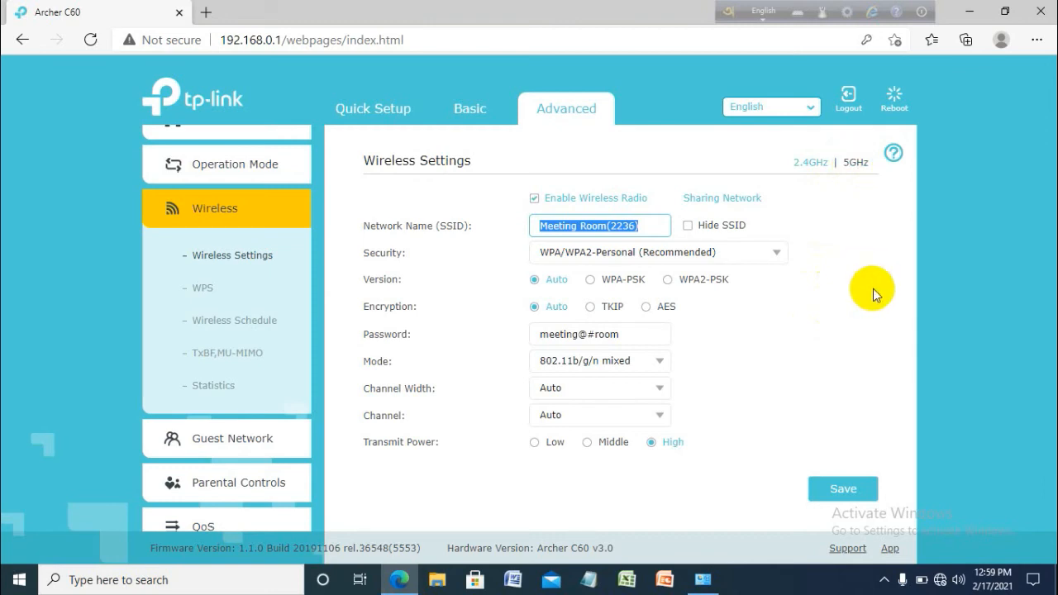
On the 5GHz band, rename the network to Meeting Room(5236)
click(857, 165)
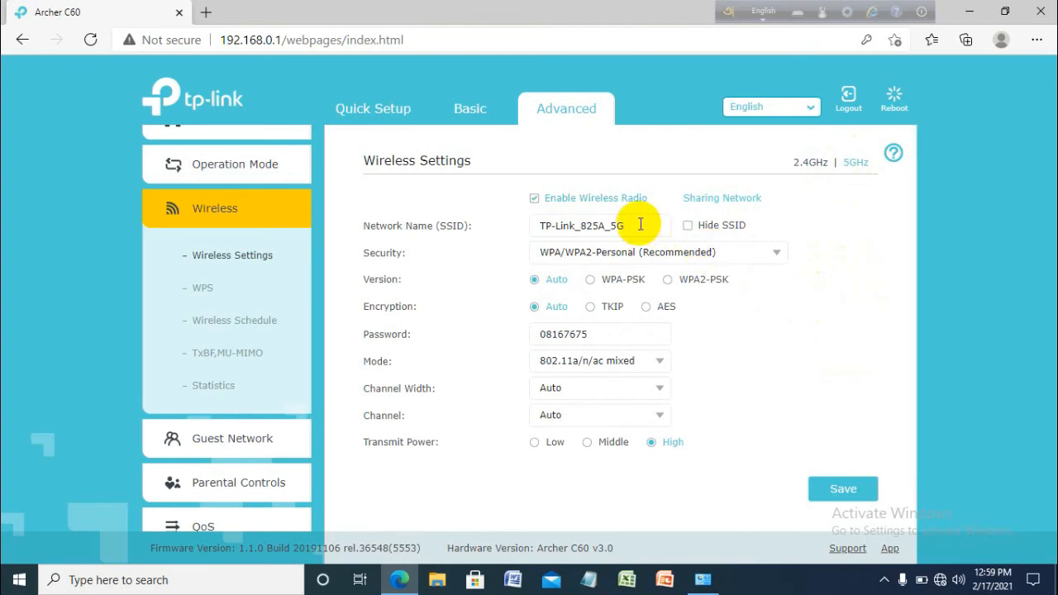
drag(631, 224, 529, 225)
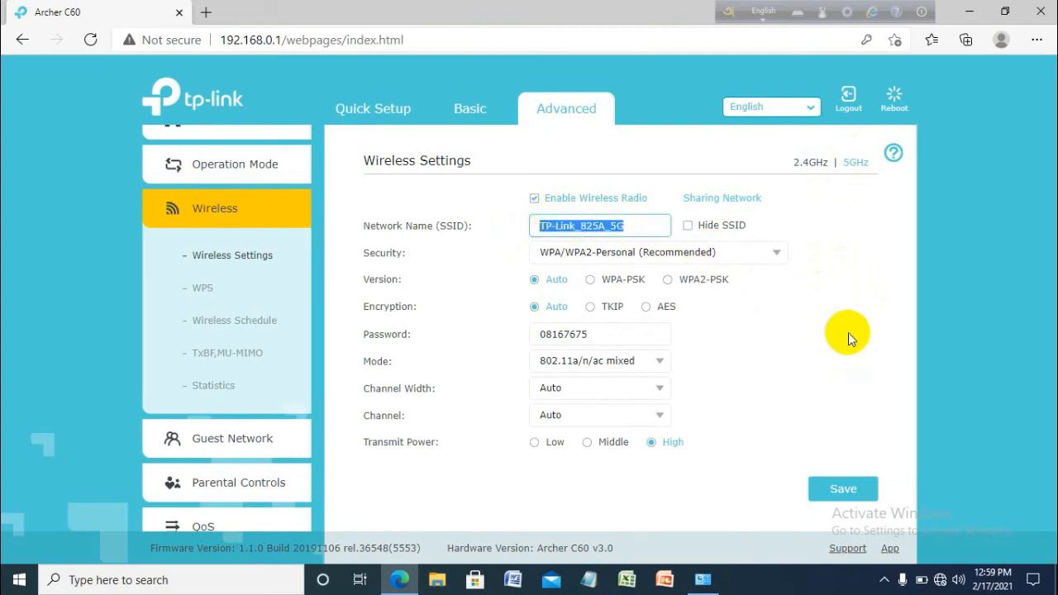
key(ctrl+v)
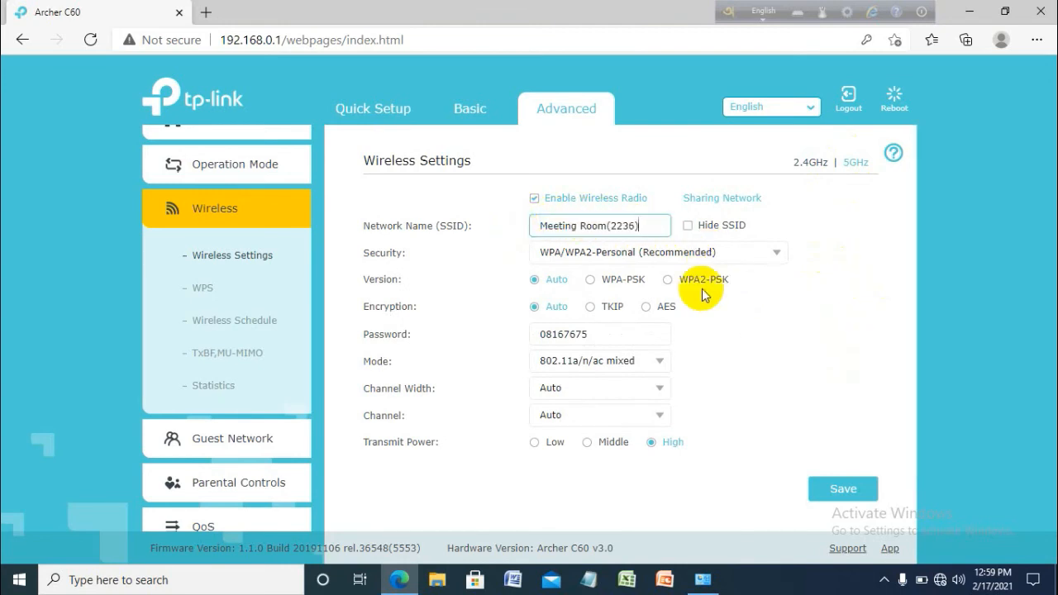
key(Left)
key(Left)
key(Left)
key(Left)
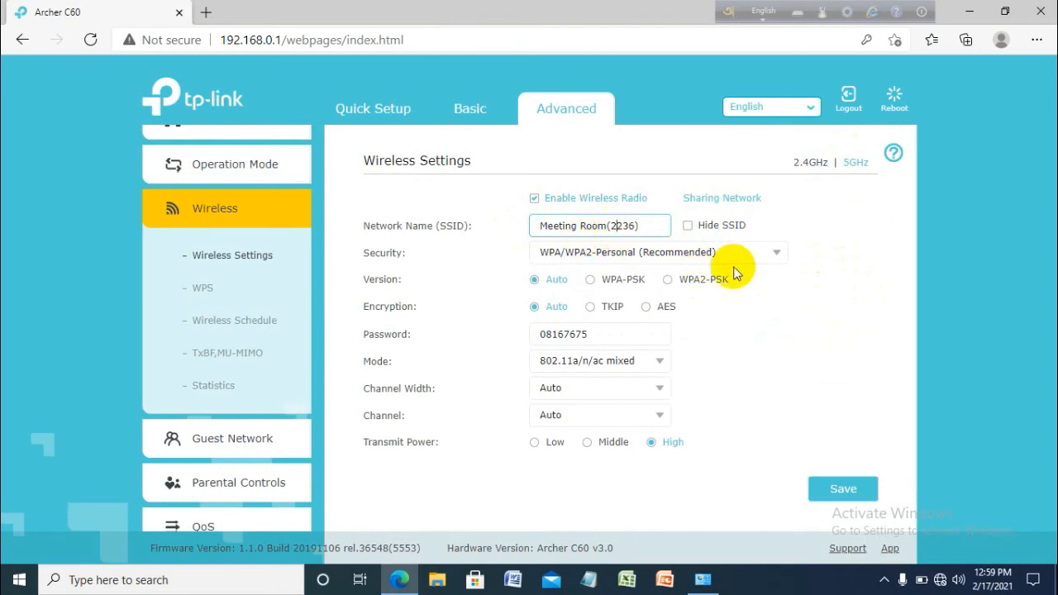
key(BackSpace)
text(5)
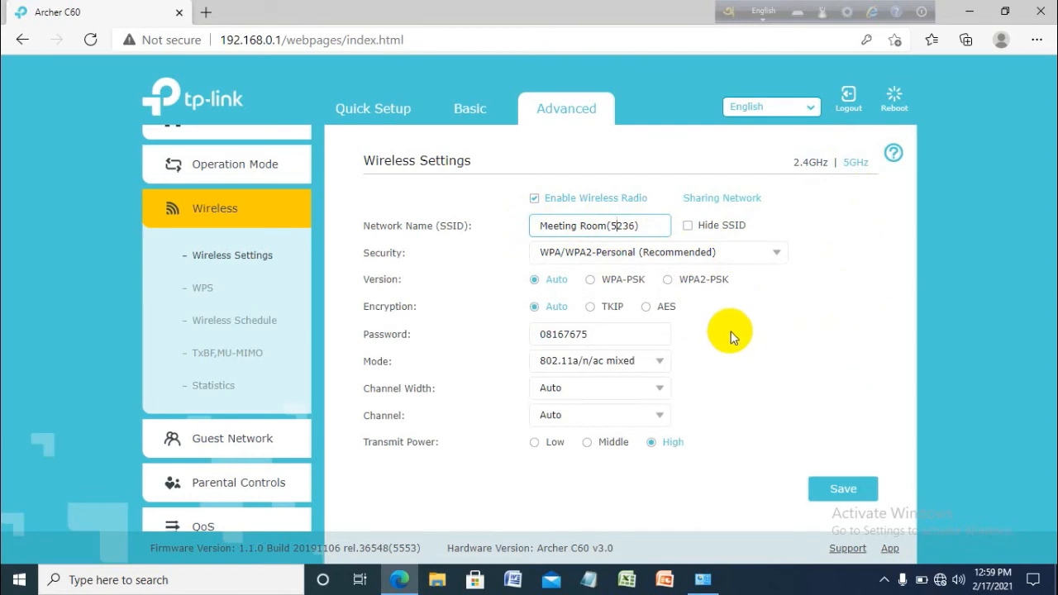
Keep WPA/WPA2-Personal, enter the same new Wi-Fi password, and save the 5GHz settings
click(776, 257)
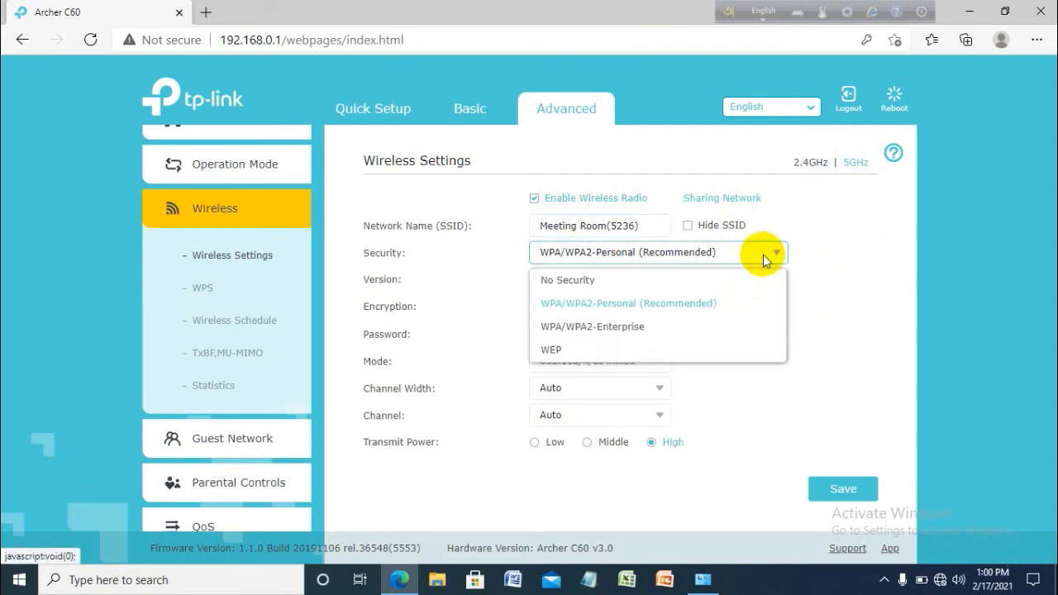
click(706, 302)
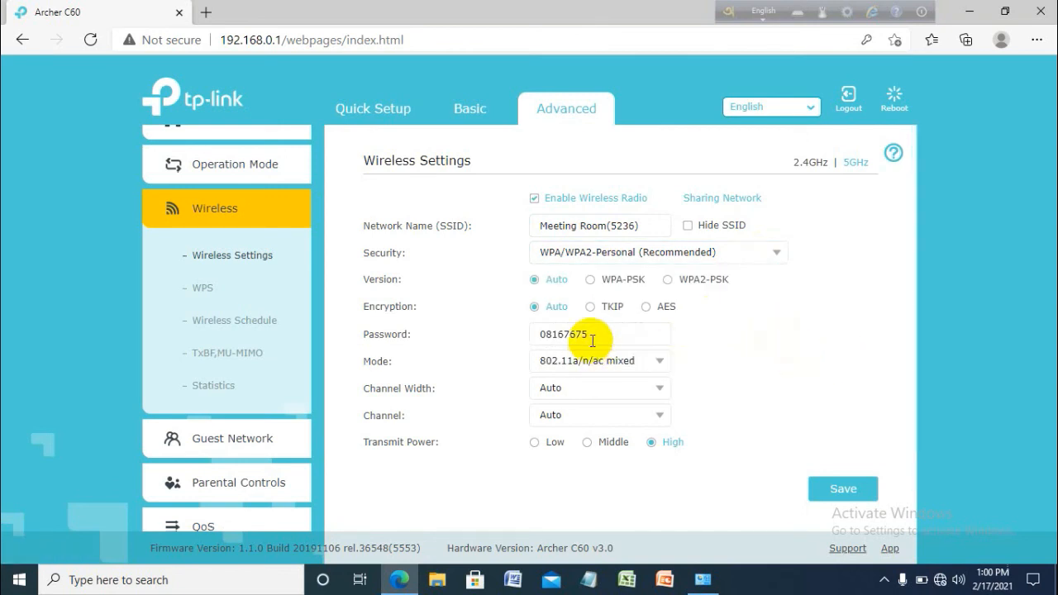
drag(591, 335, 484, 336)
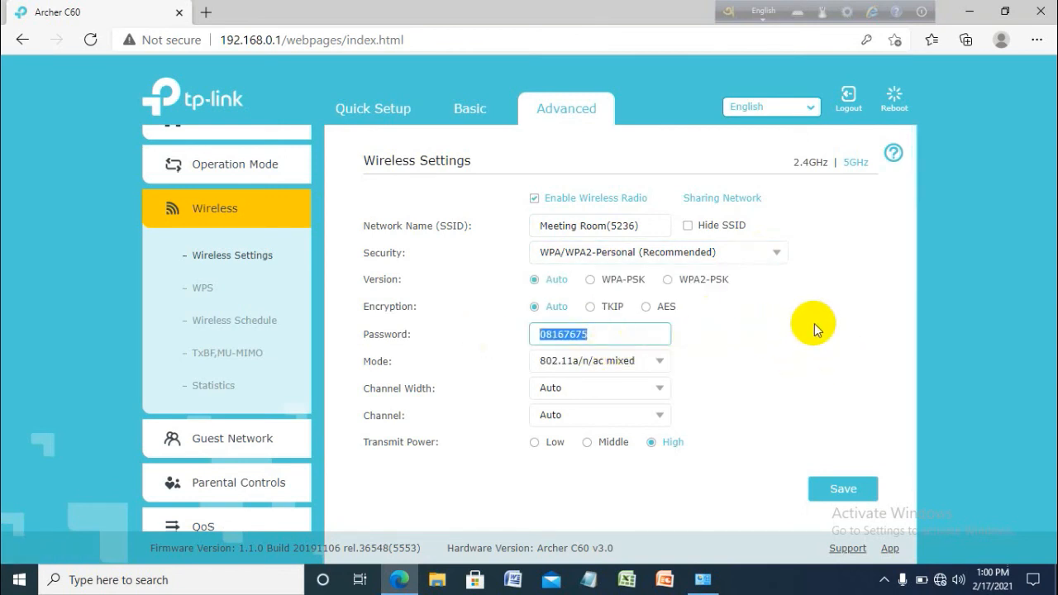
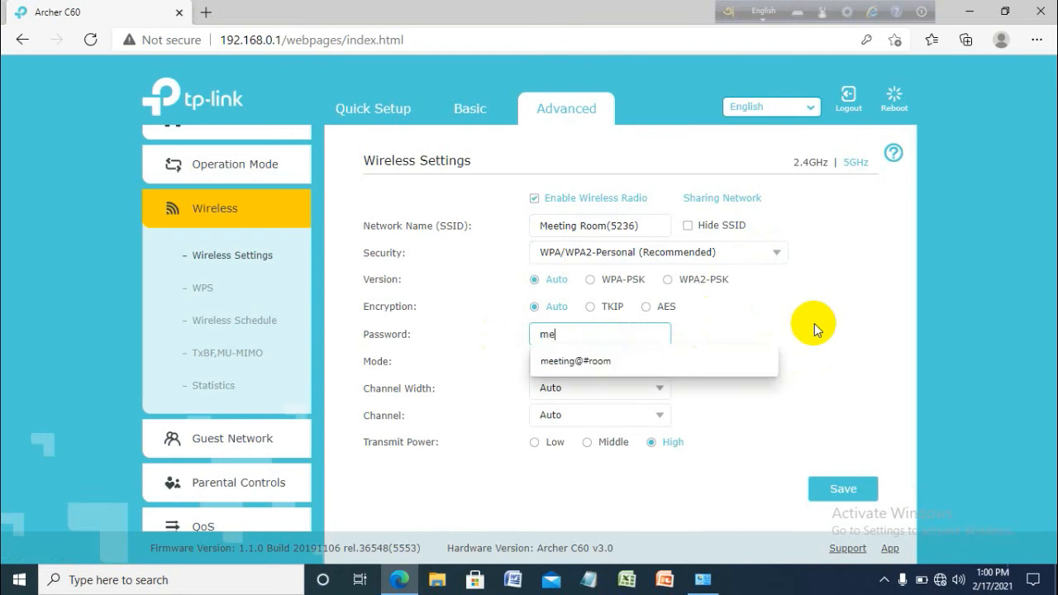
click(624, 361)
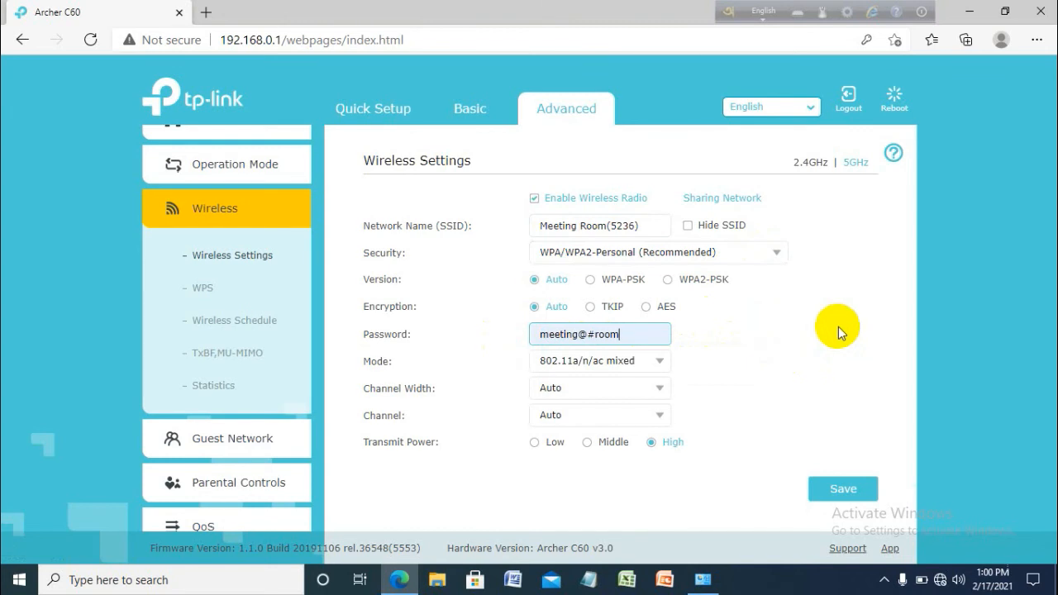
click(842, 490)
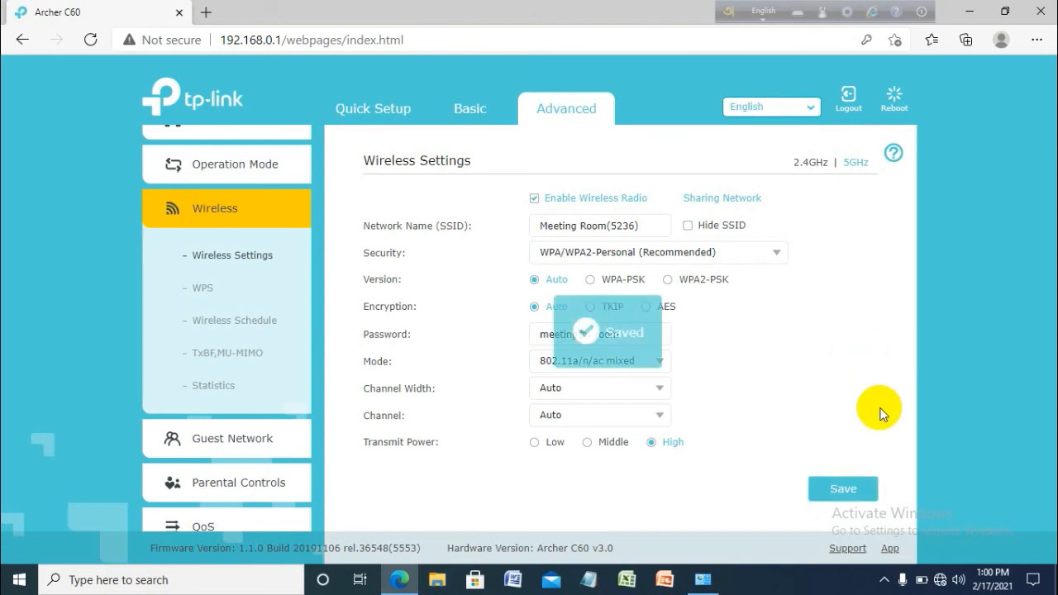
Review Wireless Settings, WPS, Wireless Schedule and TxBF,MU-MIMO, ending on Statistics showing 0 stations
click(246, 258)
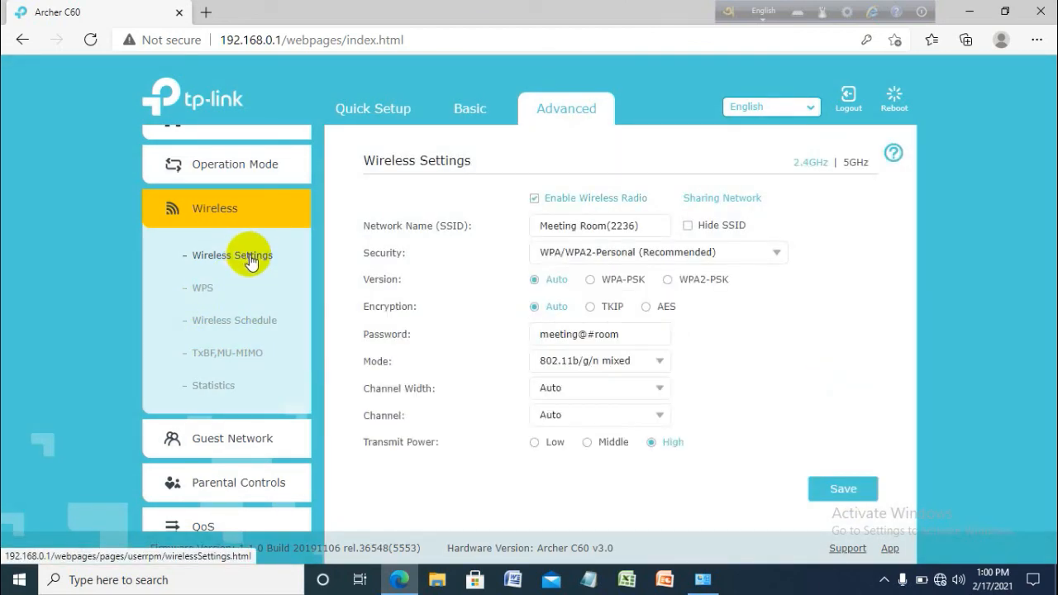
click(202, 289)
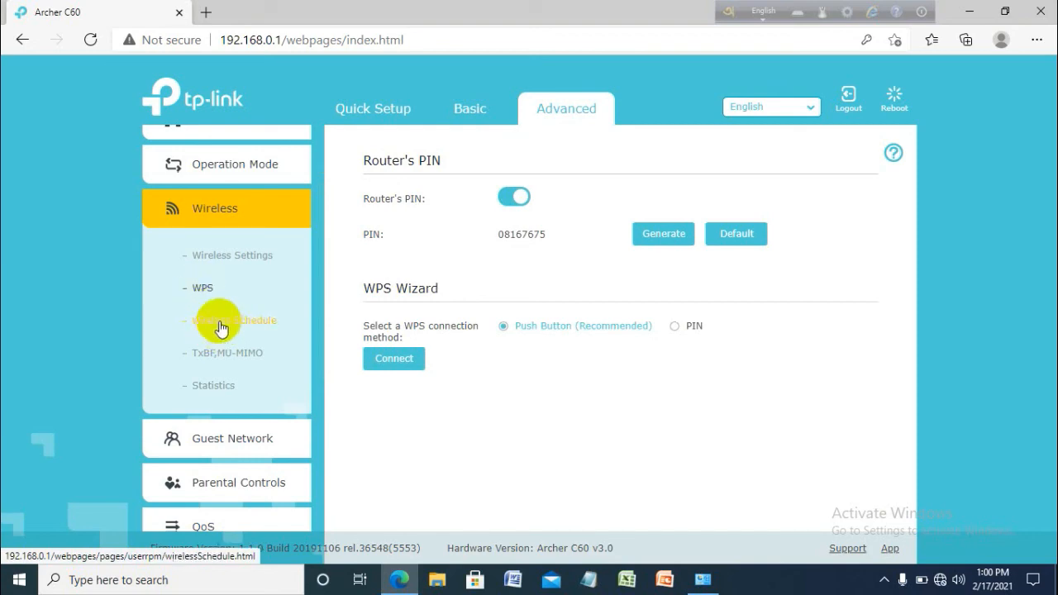
click(220, 325)
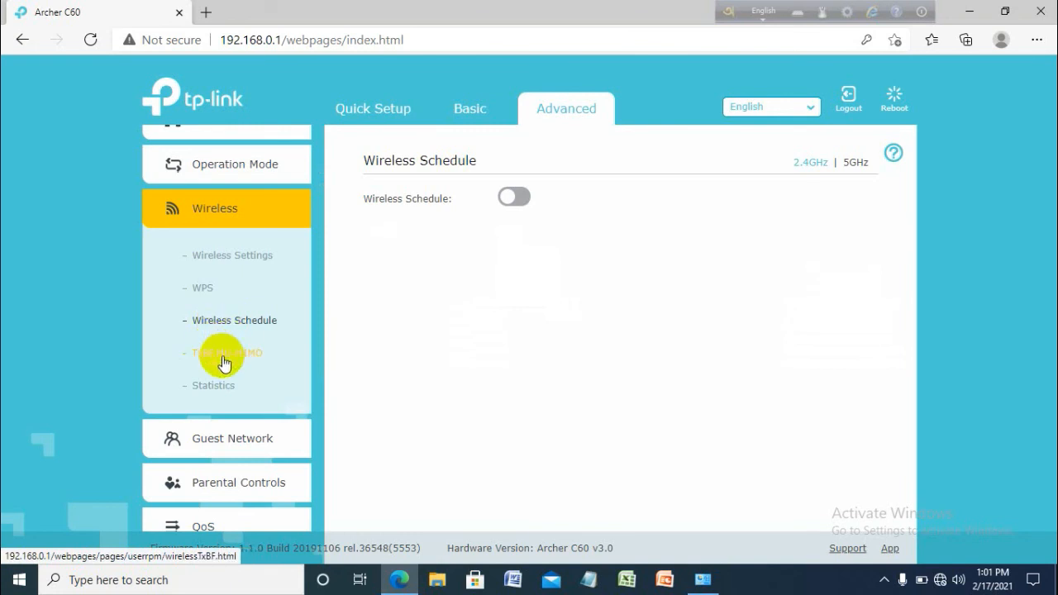
click(223, 362)
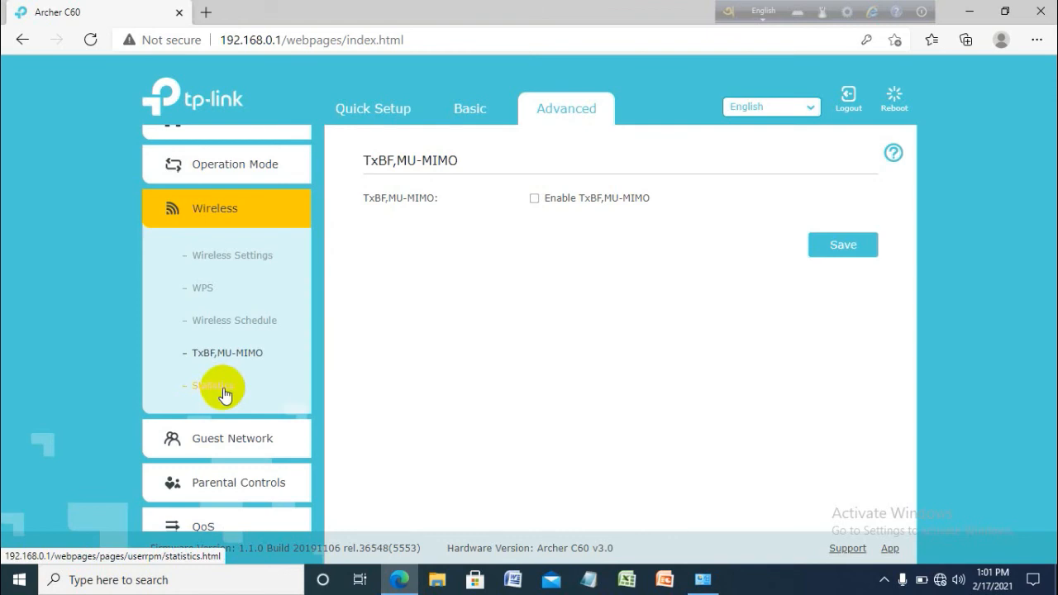
click(224, 390)
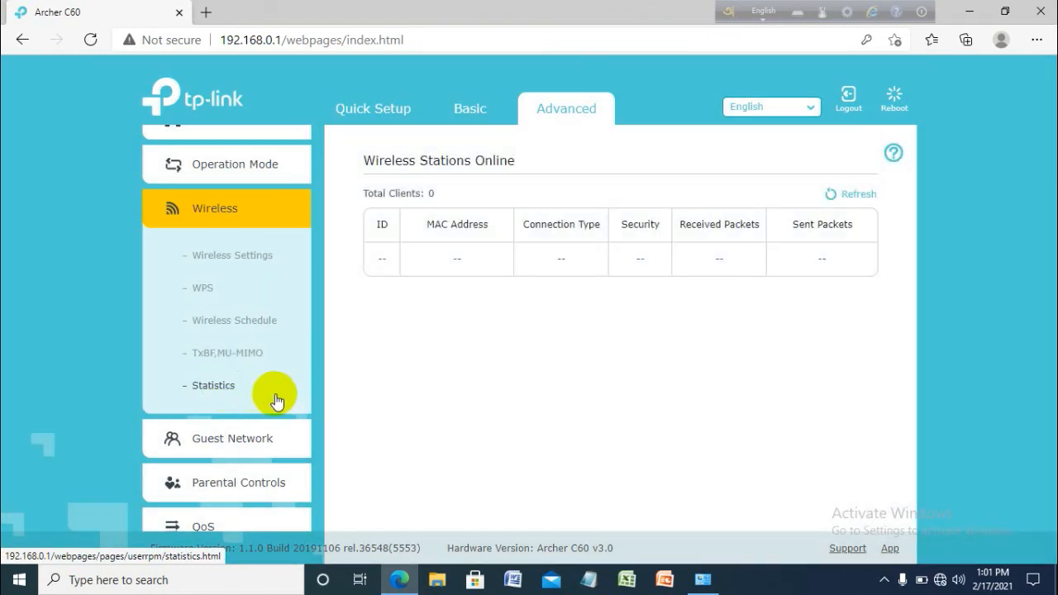
click(293, 229)
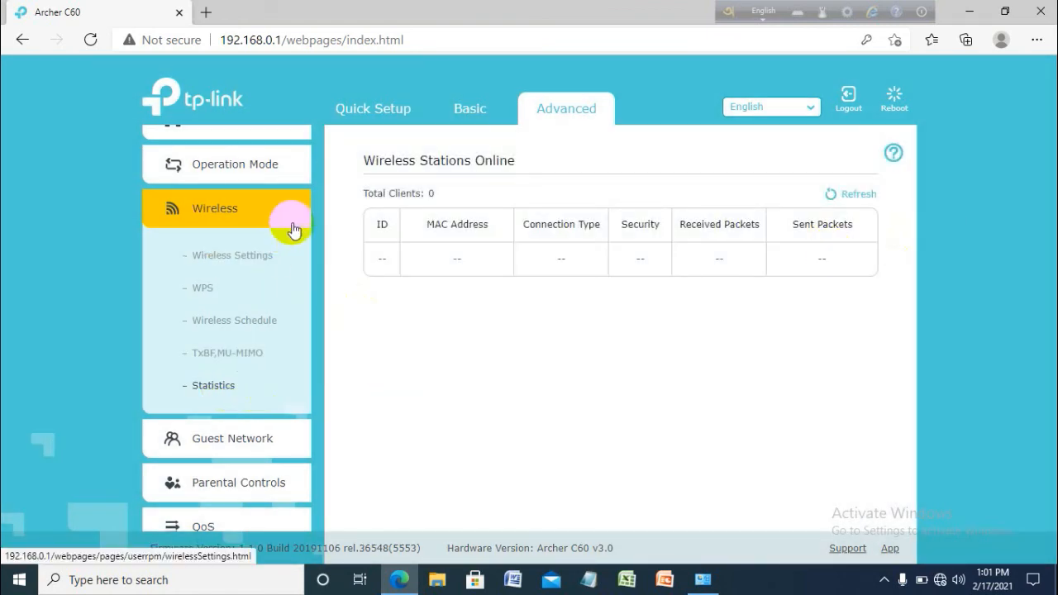
Check the Basic network map and Quick Setup, then log out of the router
click(460, 116)
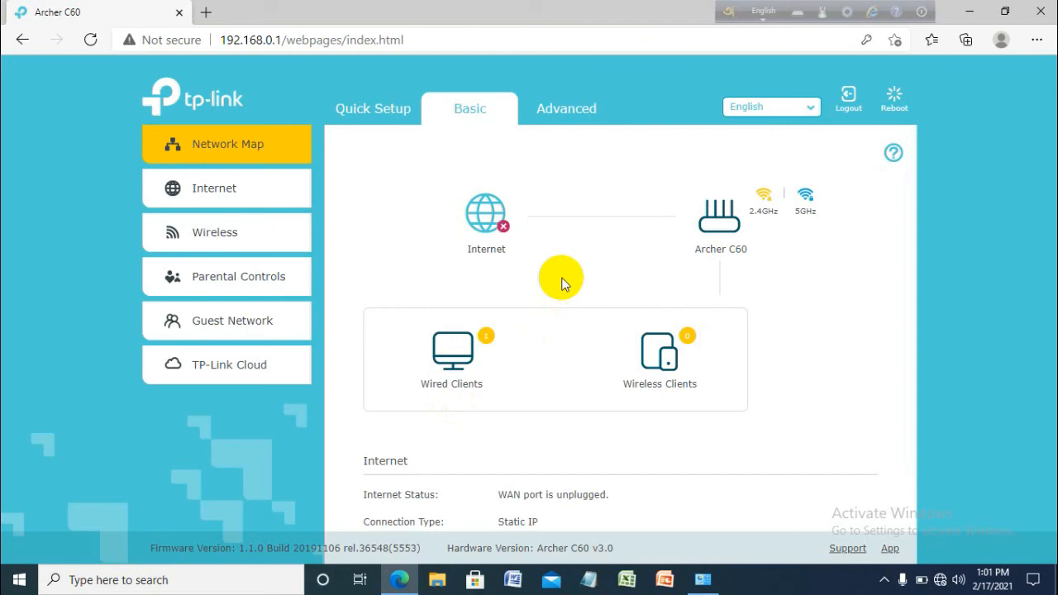
click(379, 116)
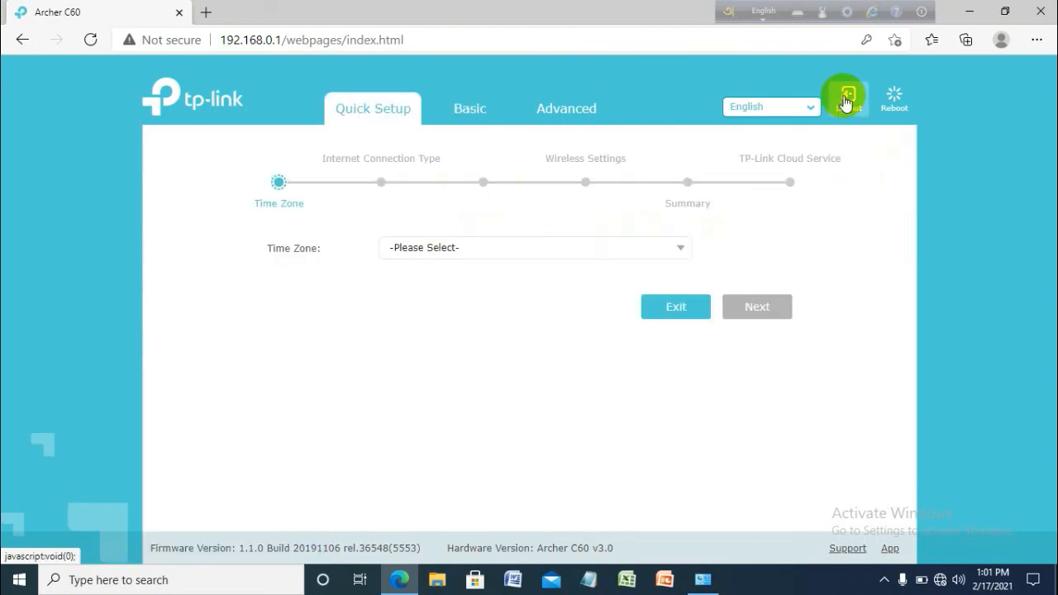
click(847, 96)
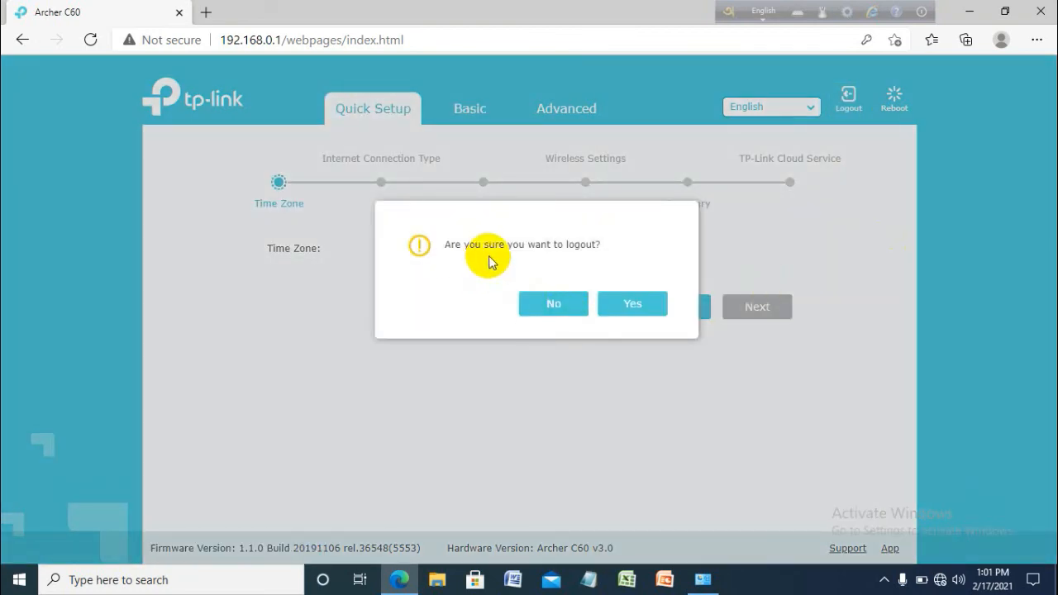
click(628, 305)
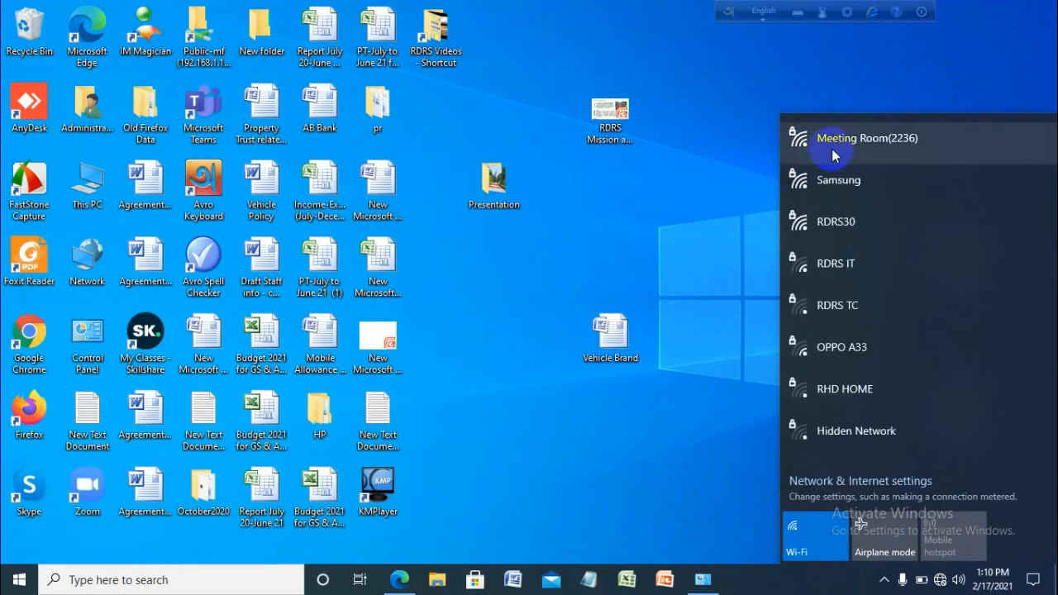
Connect to the Meeting Room(2236) Wi-Fi network and dismiss the network list
click(873, 141)
click(970, 208)
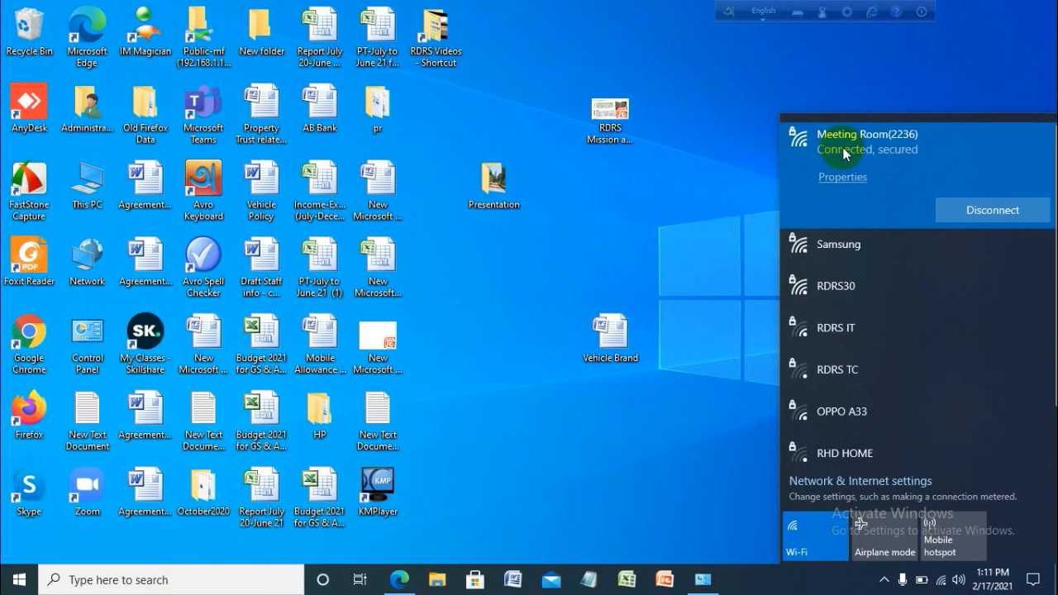
click(702, 252)
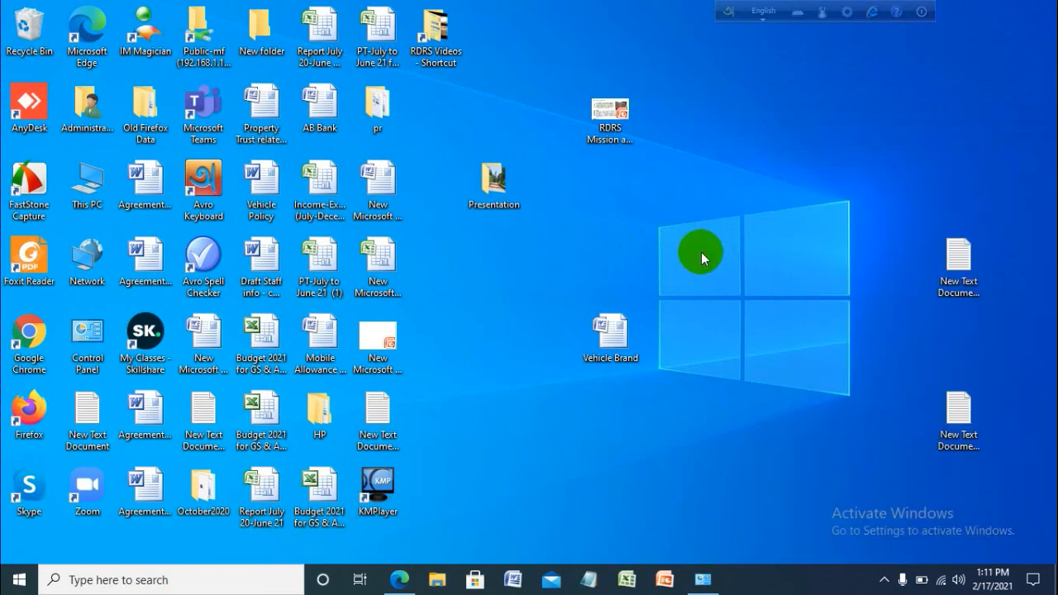
Open Edge in a new tab, load YouTube, and show the hidden tray icons
click(399, 579)
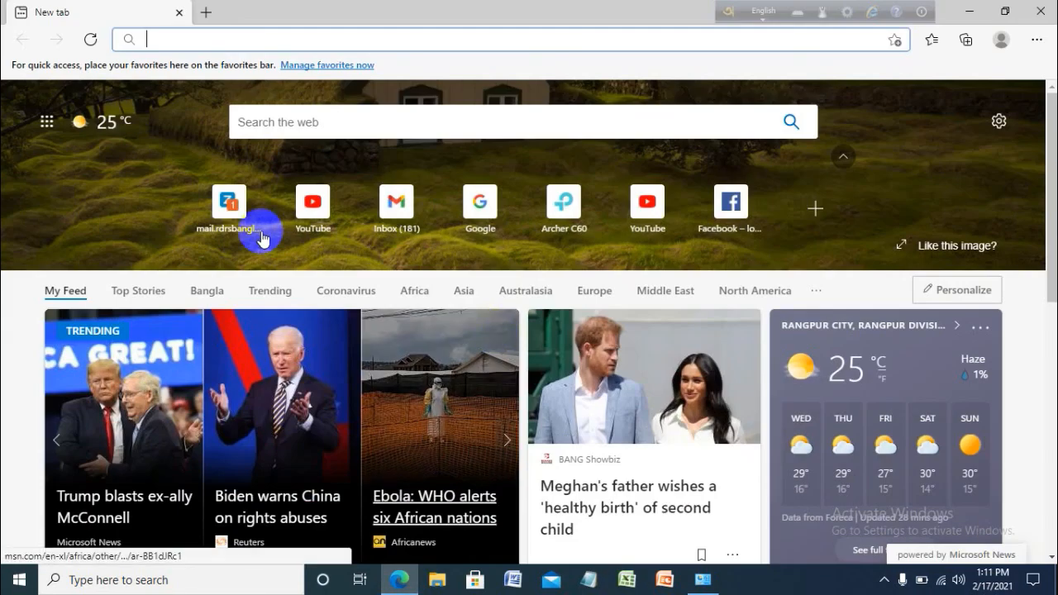
click(206, 15)
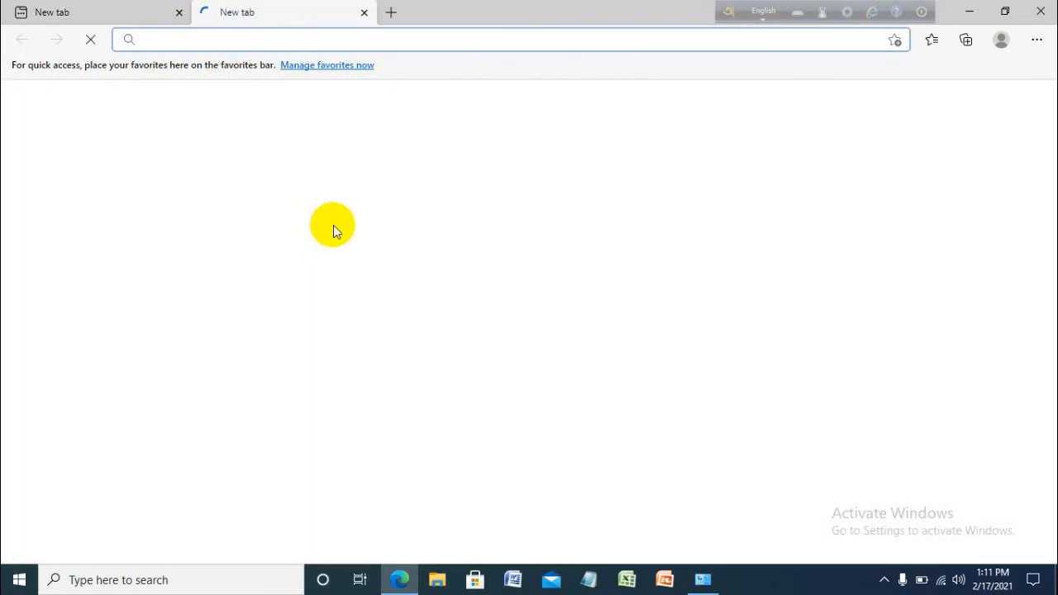
click(316, 207)
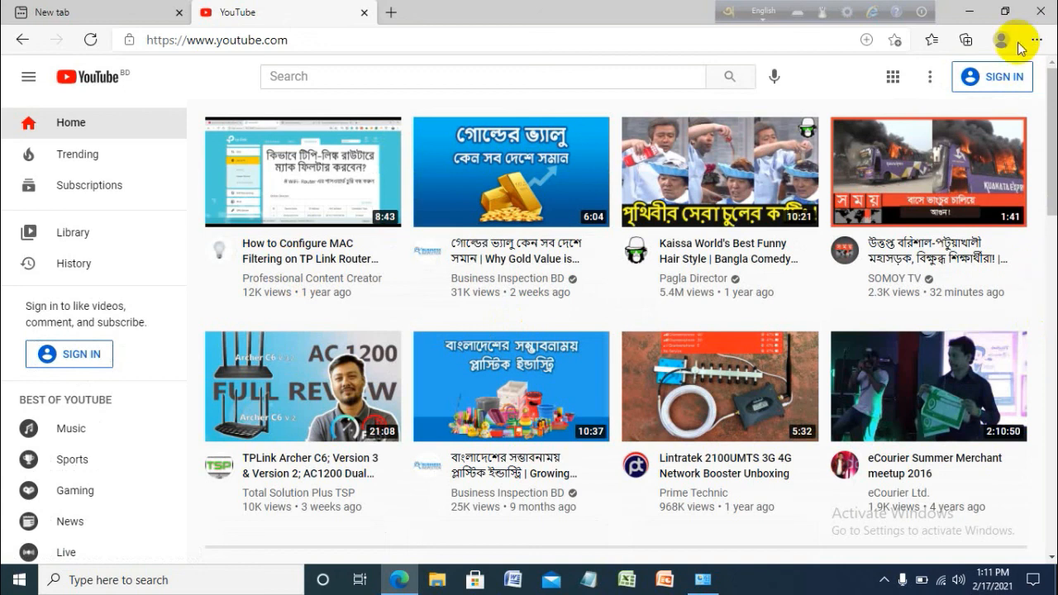
click(883, 580)
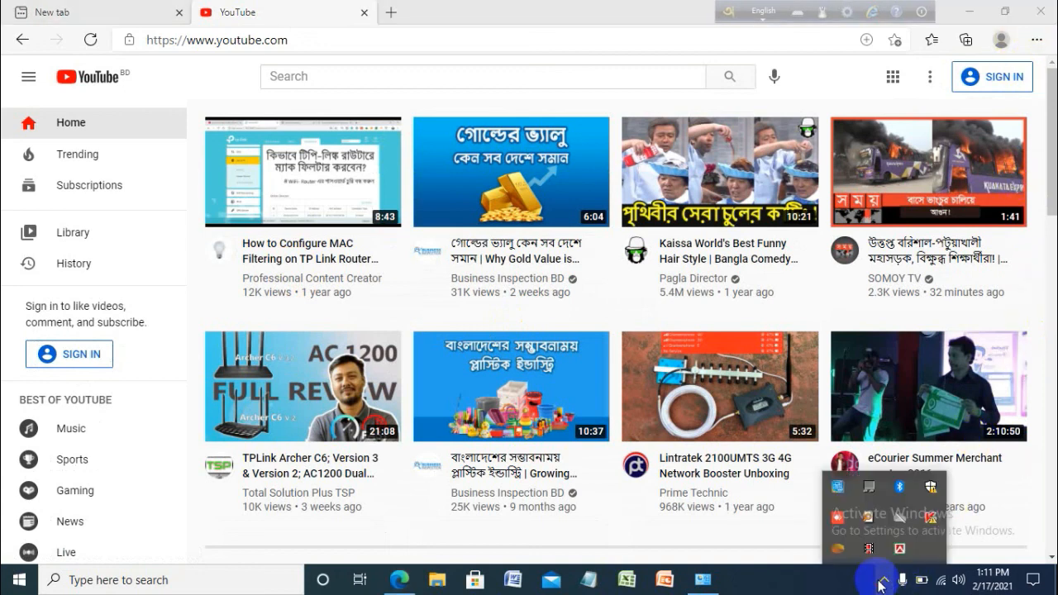